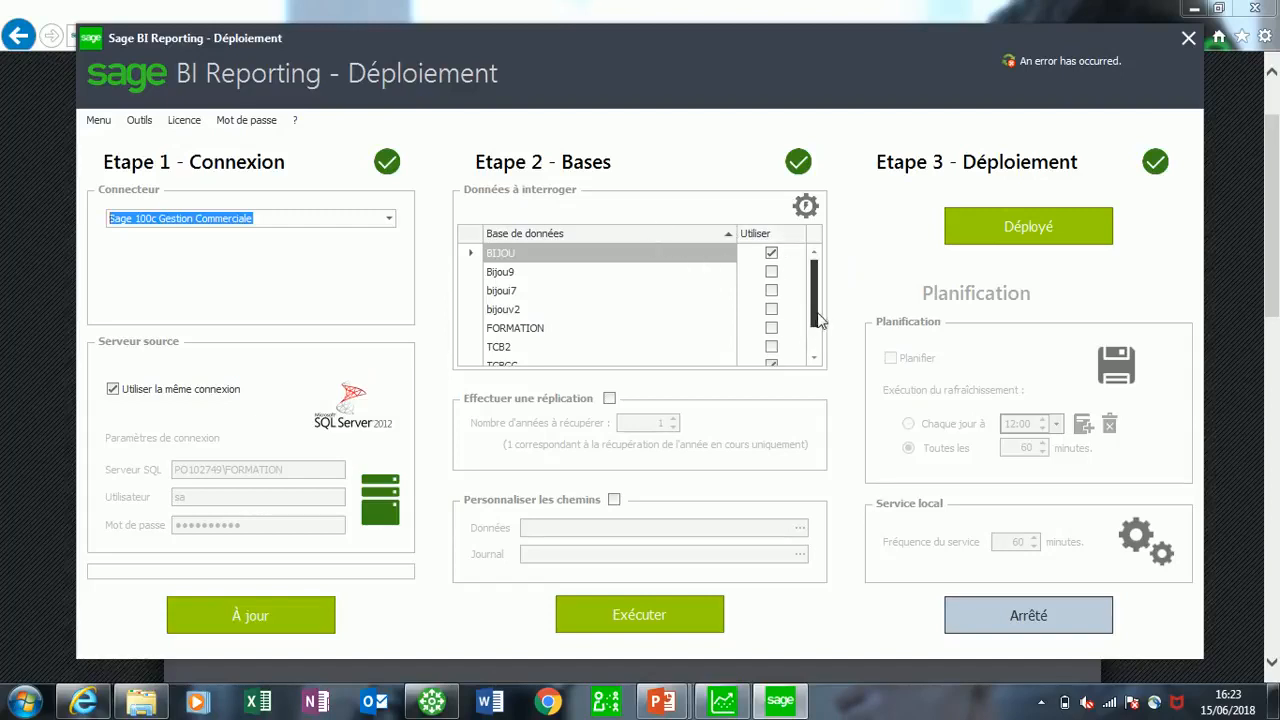
- Review the remaining databases marked for use in the list and close the deployment window
left_click_drag(818, 318, 818, 340)
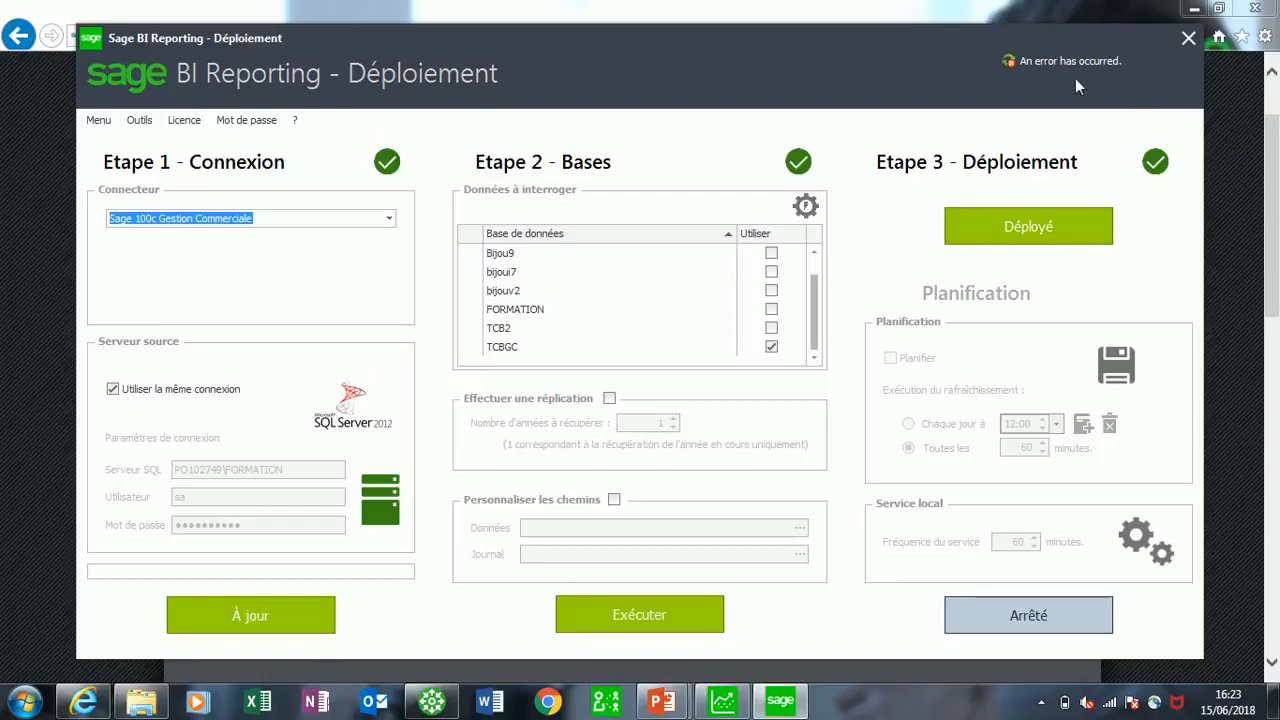
left_click(1188, 38)
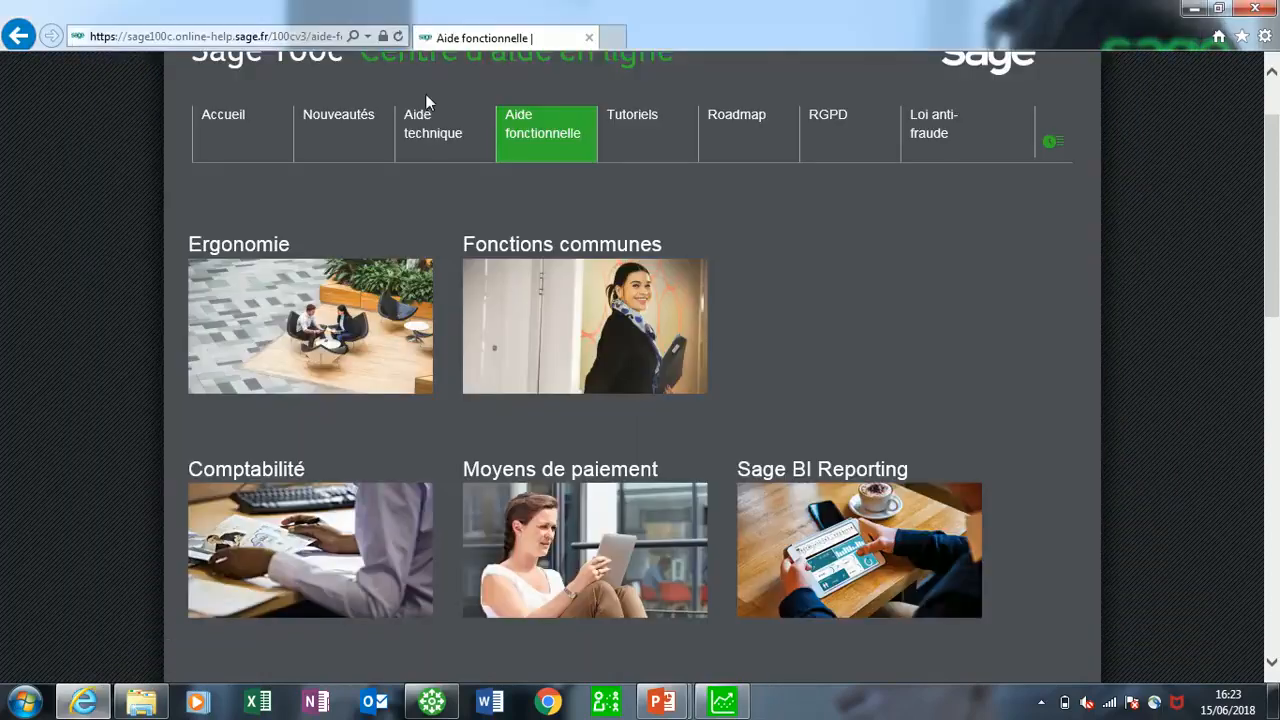
- Launch Sage BI Reporting Studio from the installed programs and sign in to the Sage BI Reporting solution with the account password
left_click(25, 702)
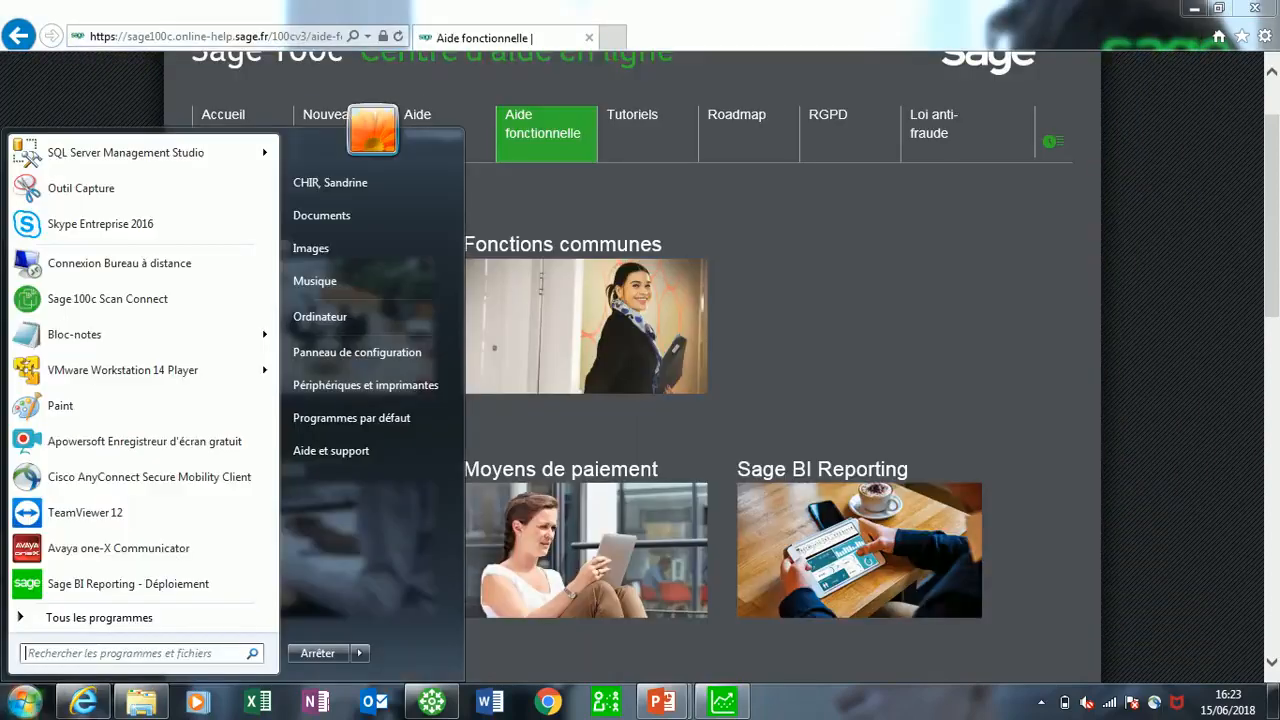
left_click(88, 618)
left_click(134, 520)
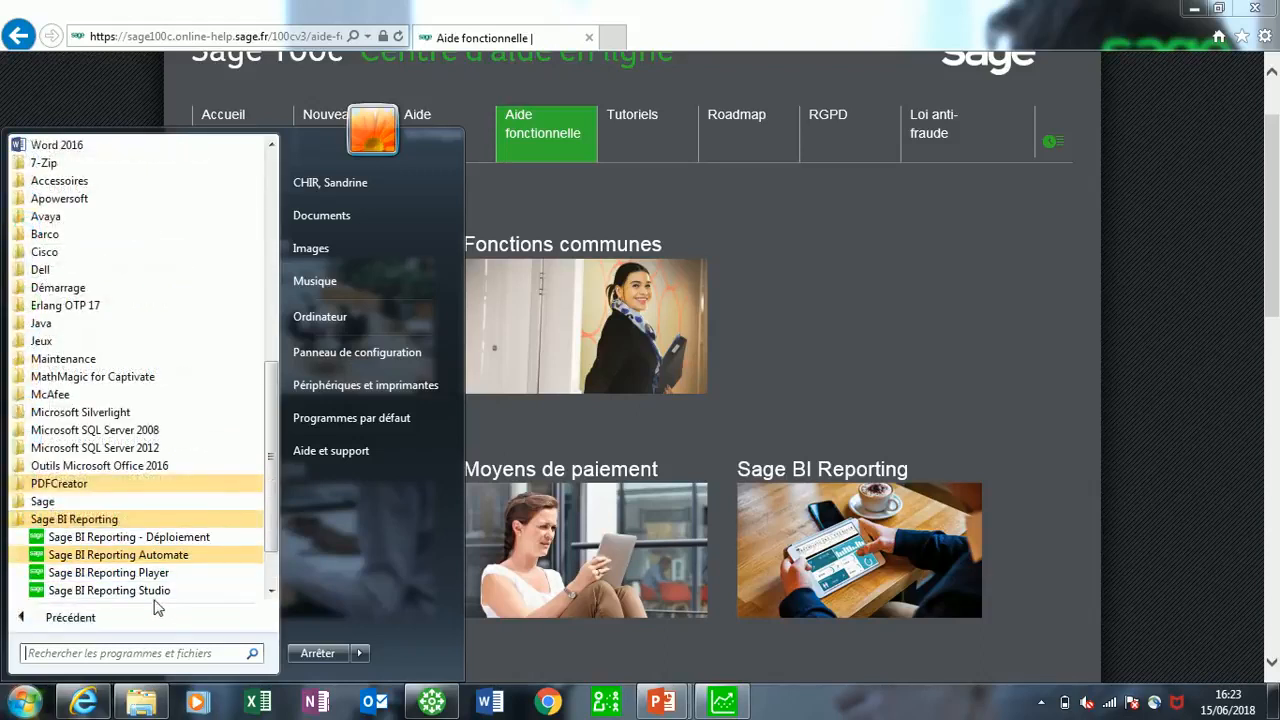
left_click(109, 590)
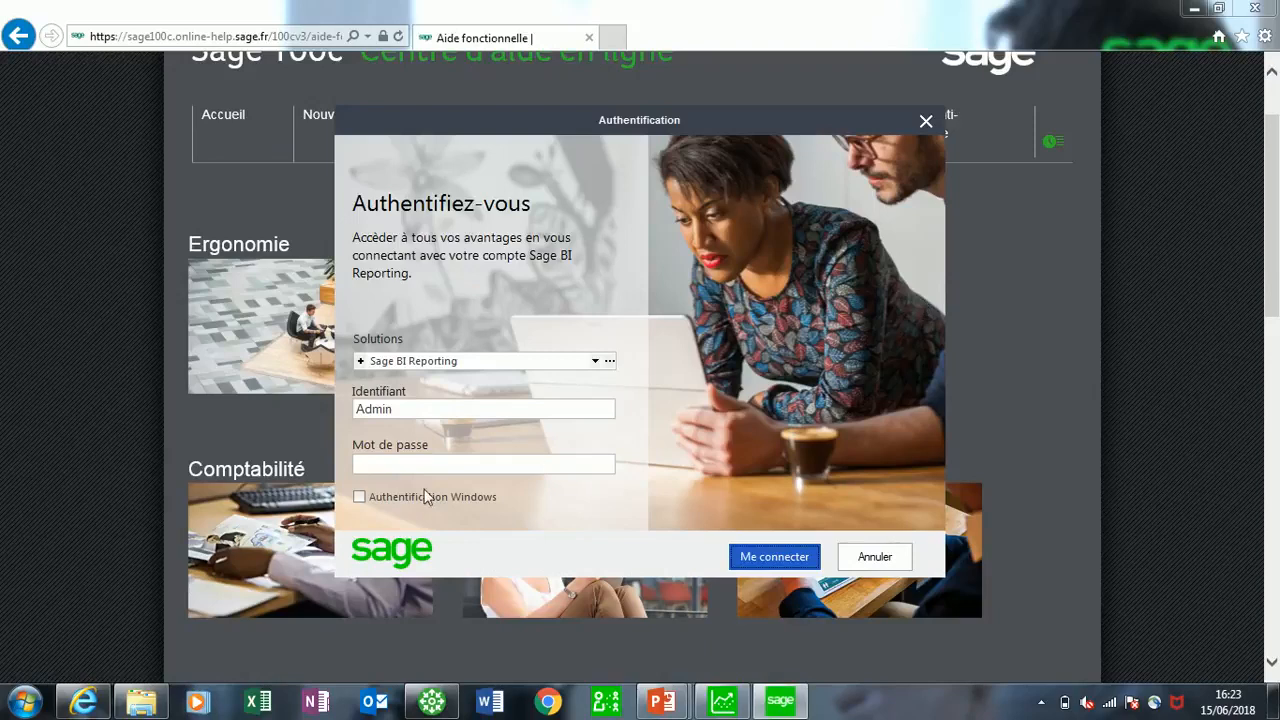
left_click(389, 463)
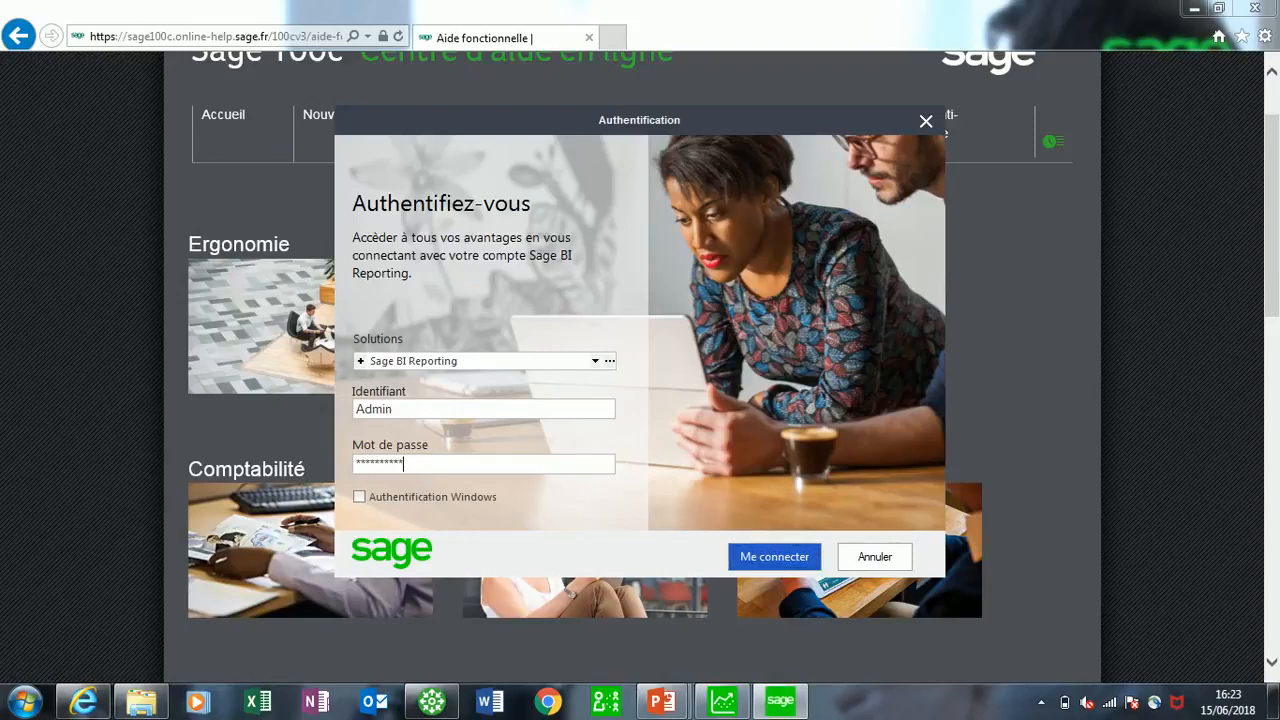
key("Return")
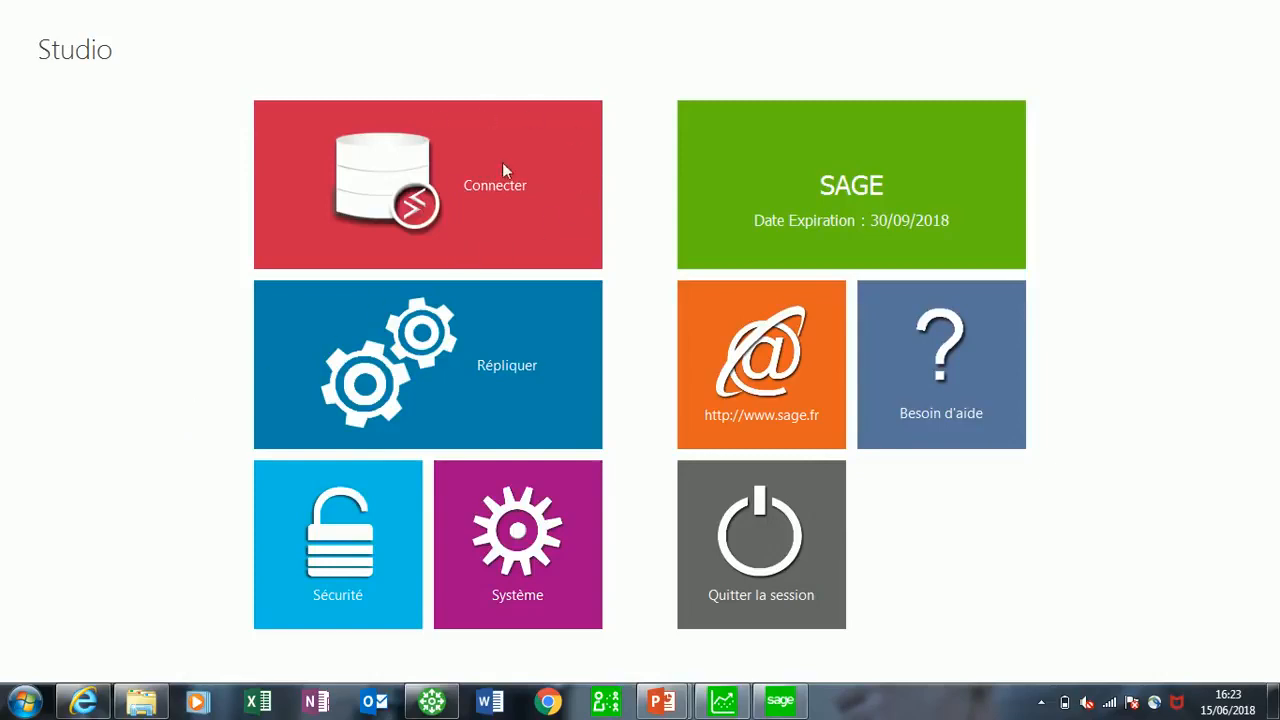
- Examine the Sage 100c Gestion Commerciale connector's models and the new-model form without creating one, and exit Studio
left_click(418, 175)
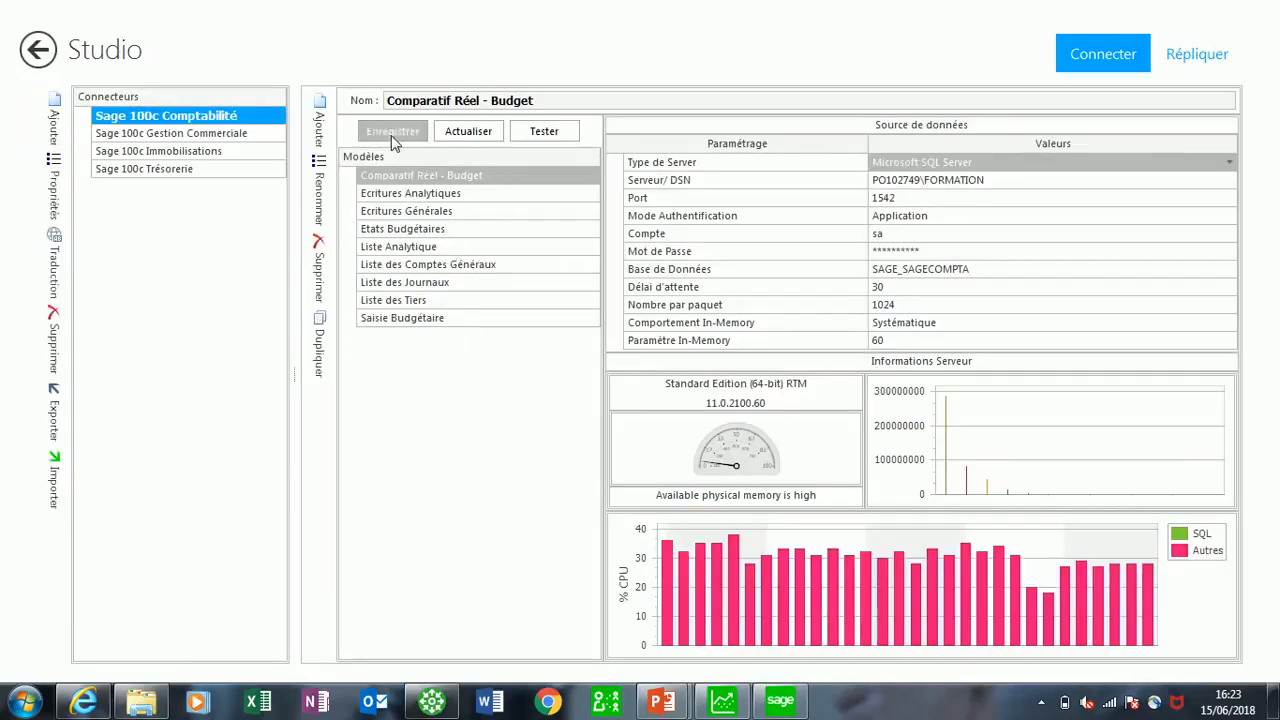
left_click(176, 134)
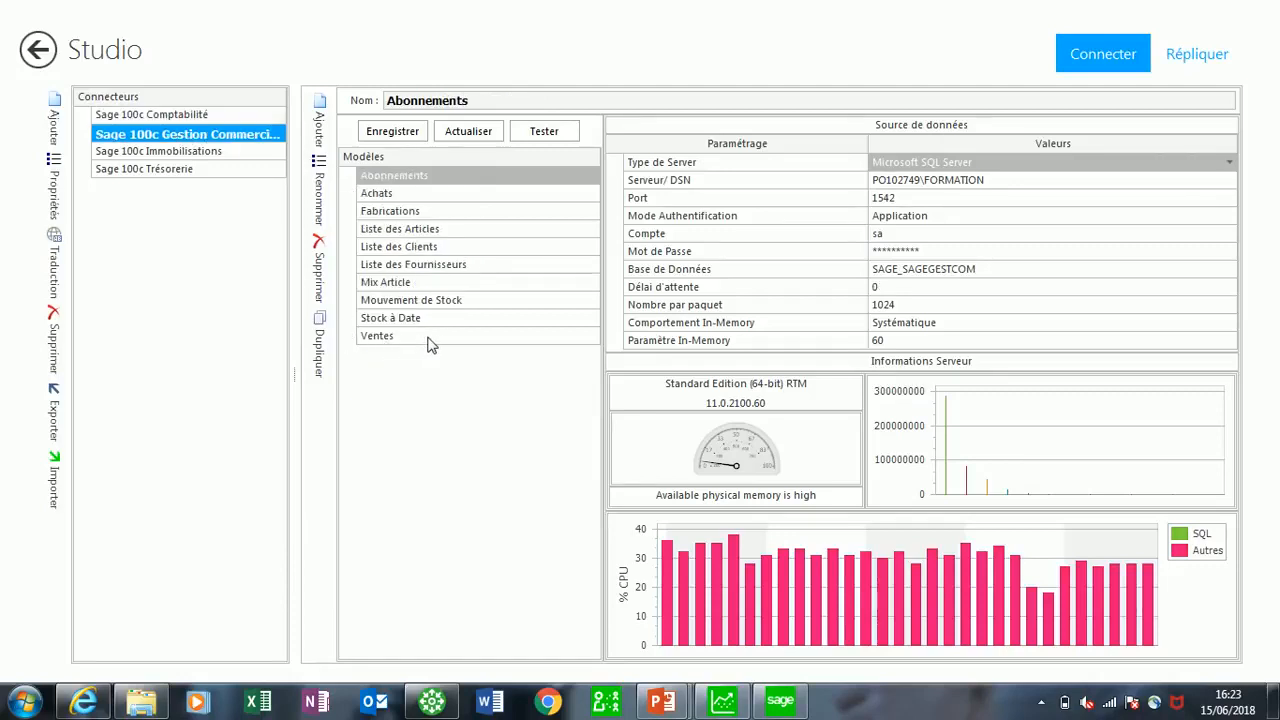
left_click(321, 130)
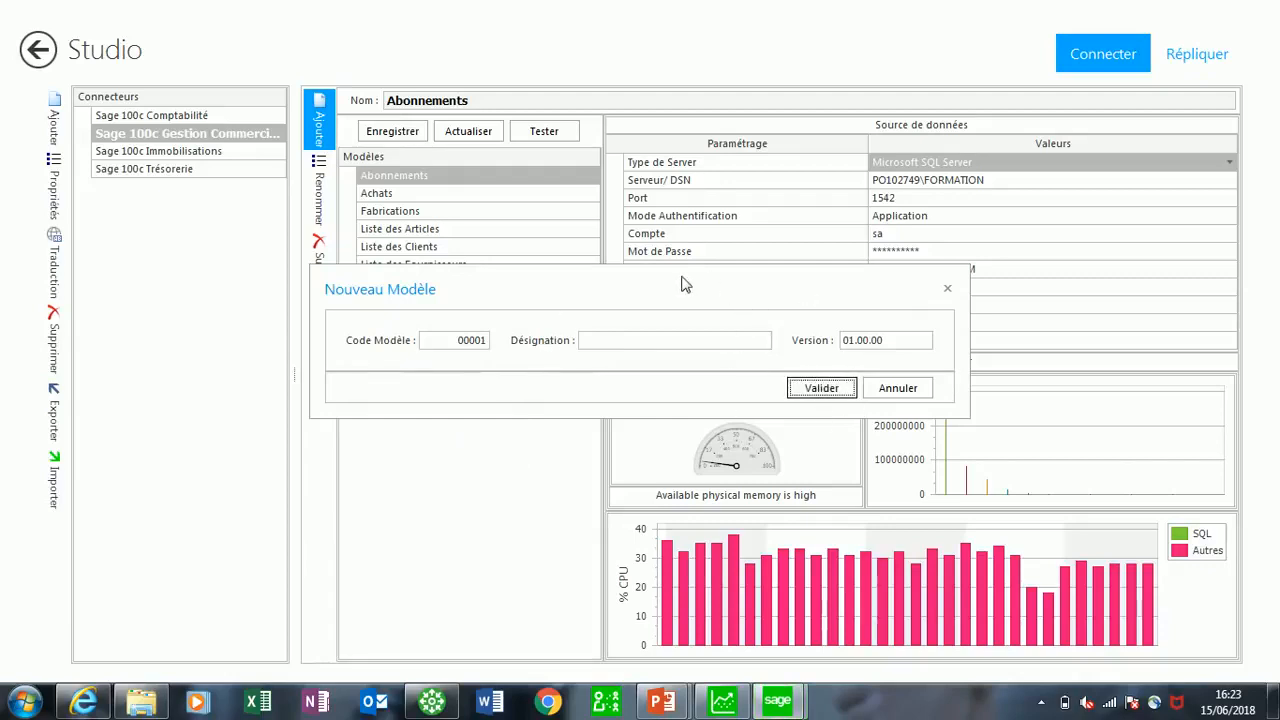
left_click(947, 288)
left_click(37, 50)
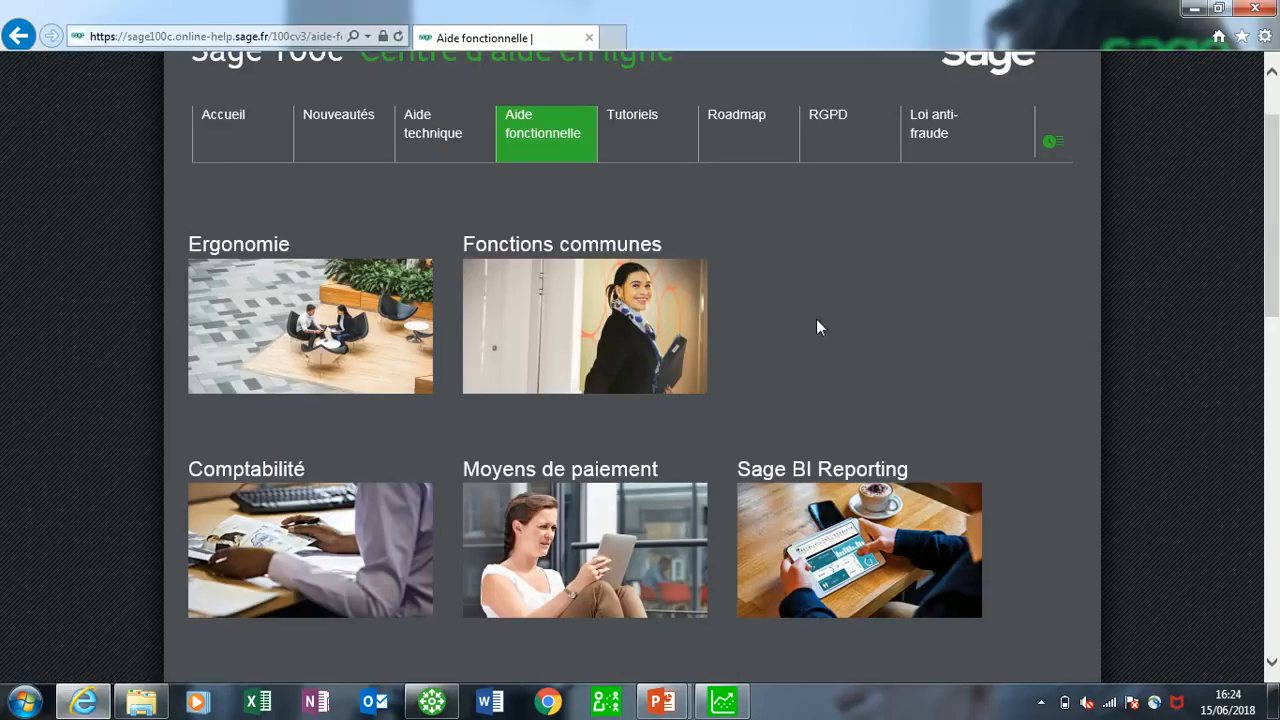
- Switch to Excel, create a blank workbook and select cell C8
left_click(258, 702)
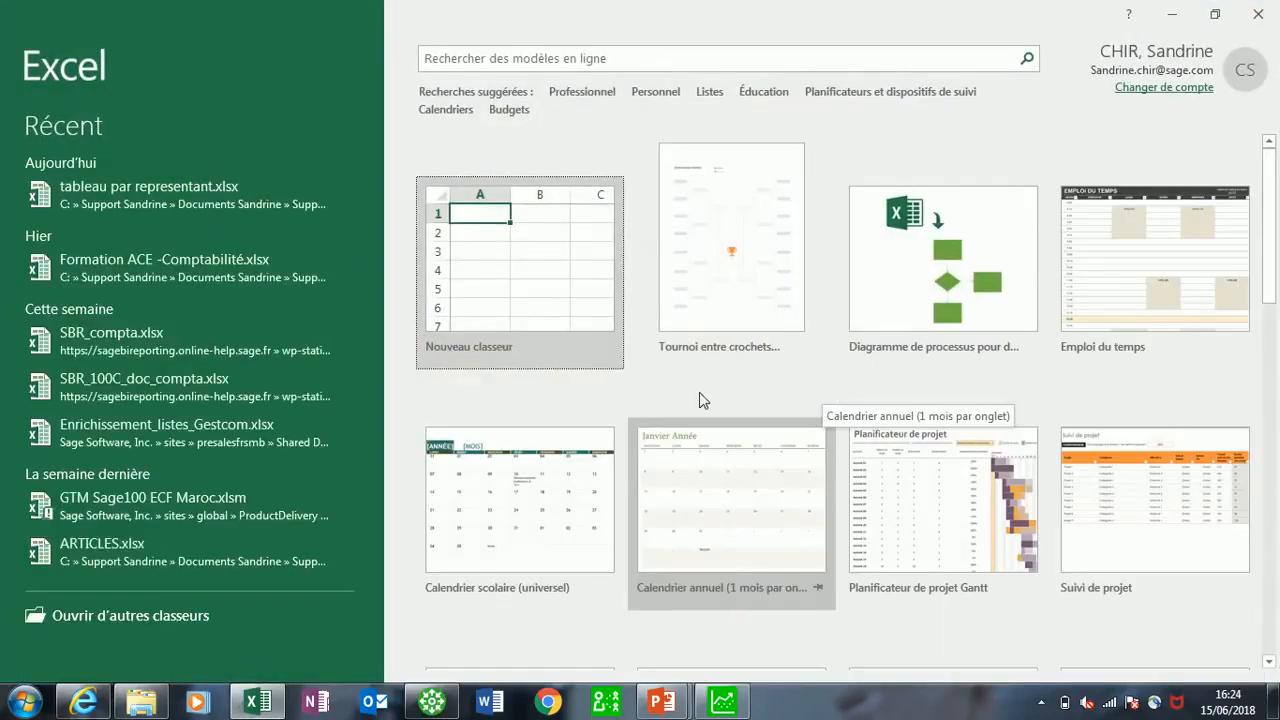
left_click(562, 287)
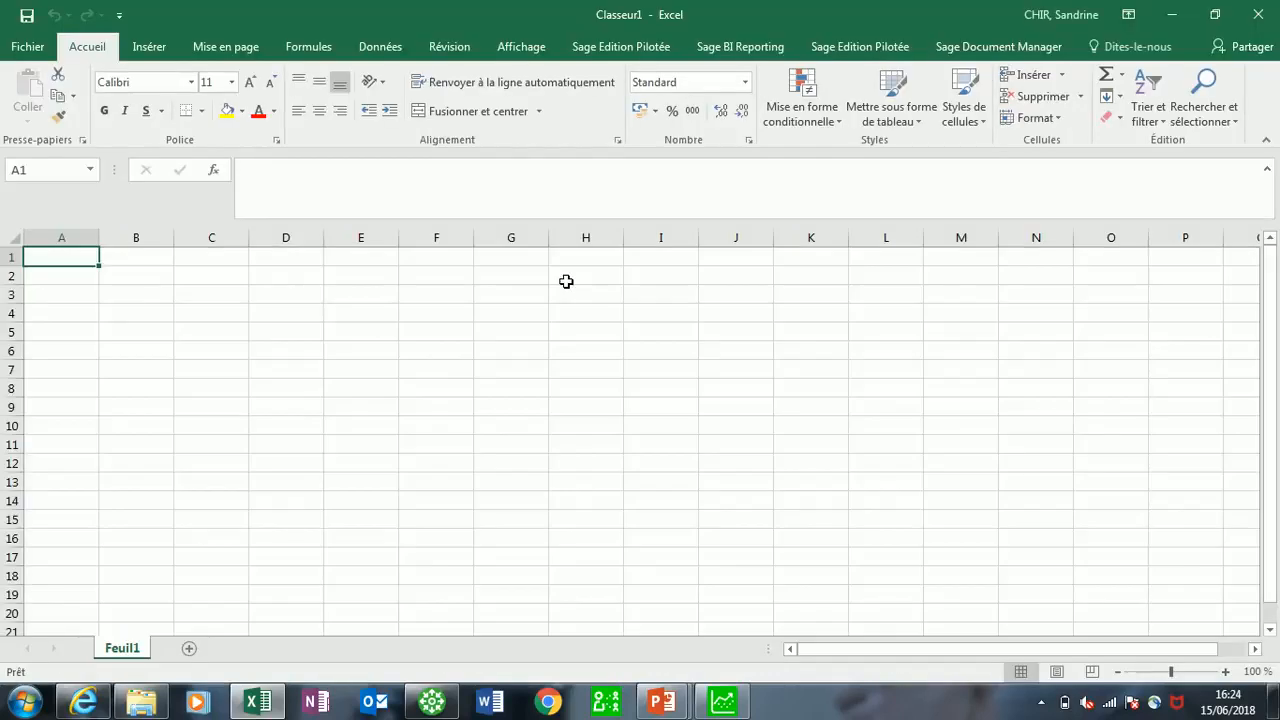
left_click(209, 394)
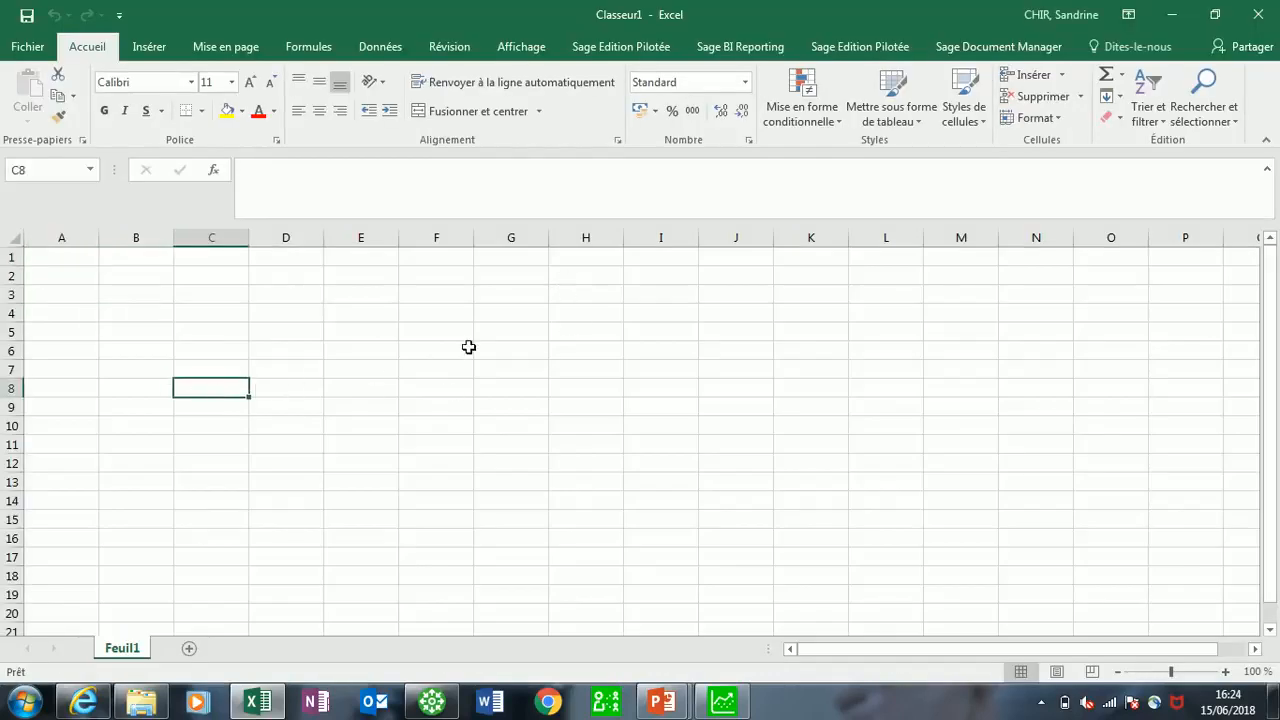
- Open a Sage BI Reporting session in the workbook, signing in with the account password
left_click(730, 50)
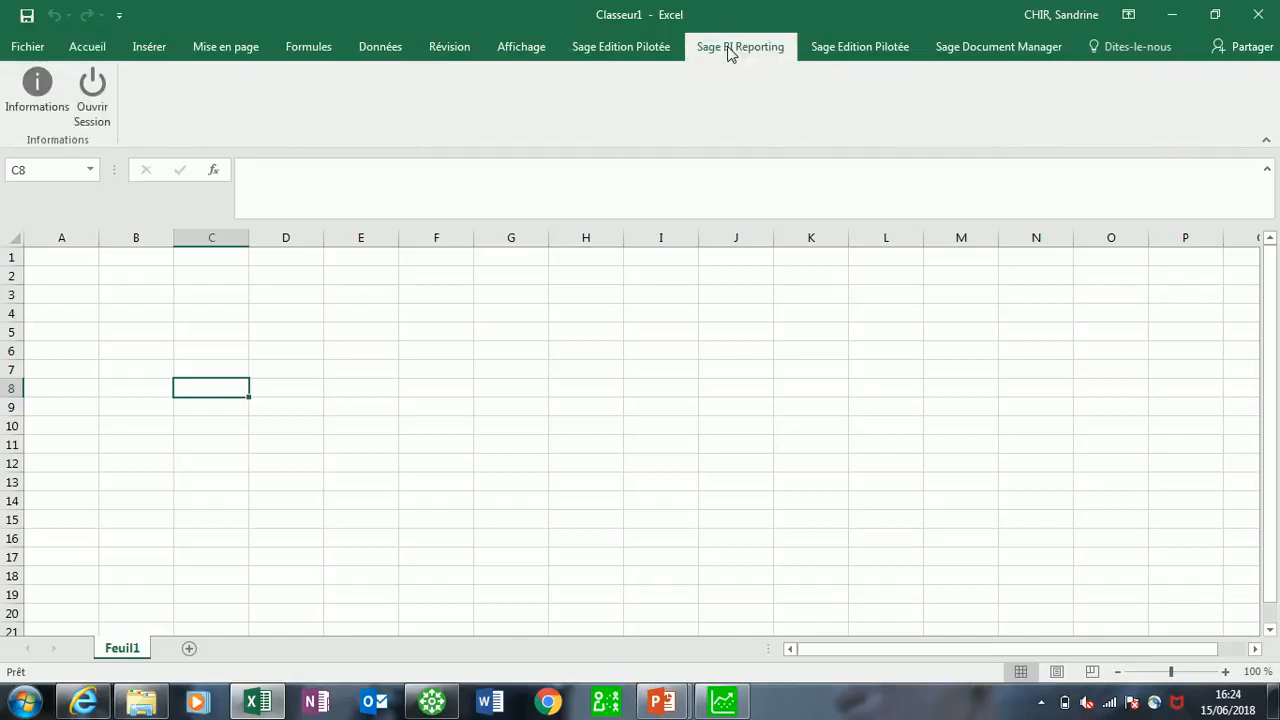
left_click(93, 98)
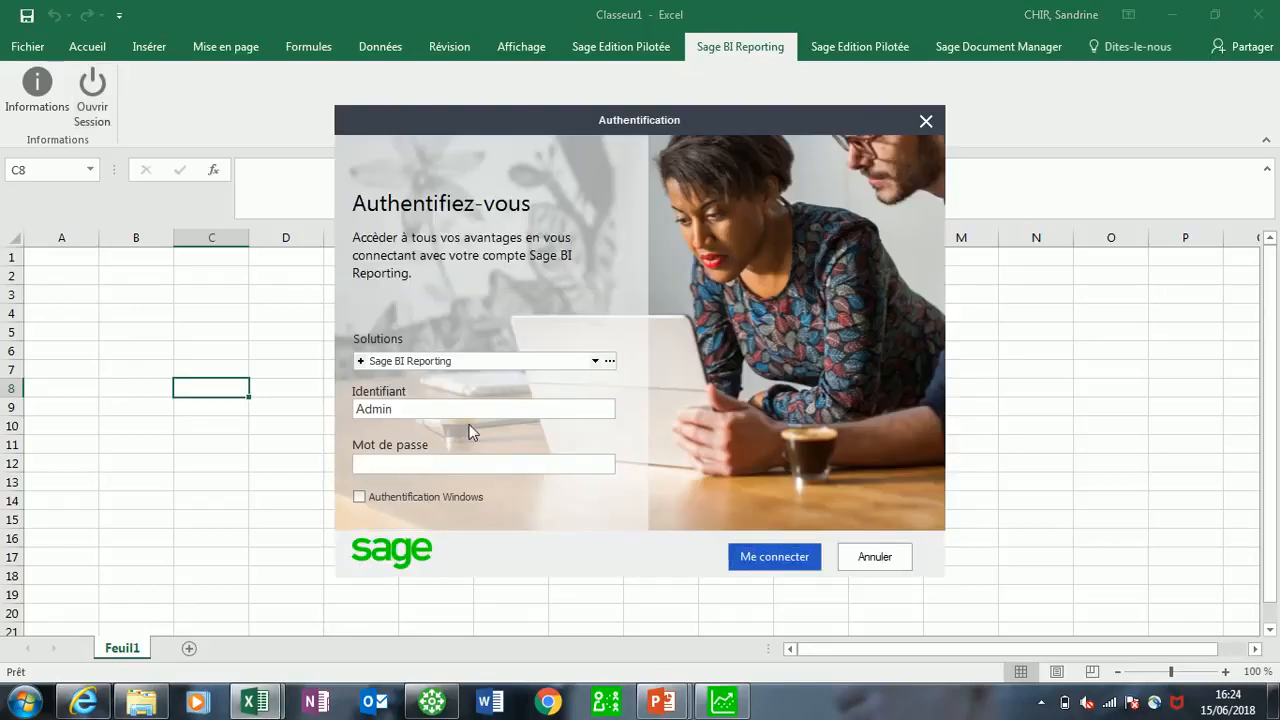
type("*****")
key("Return")
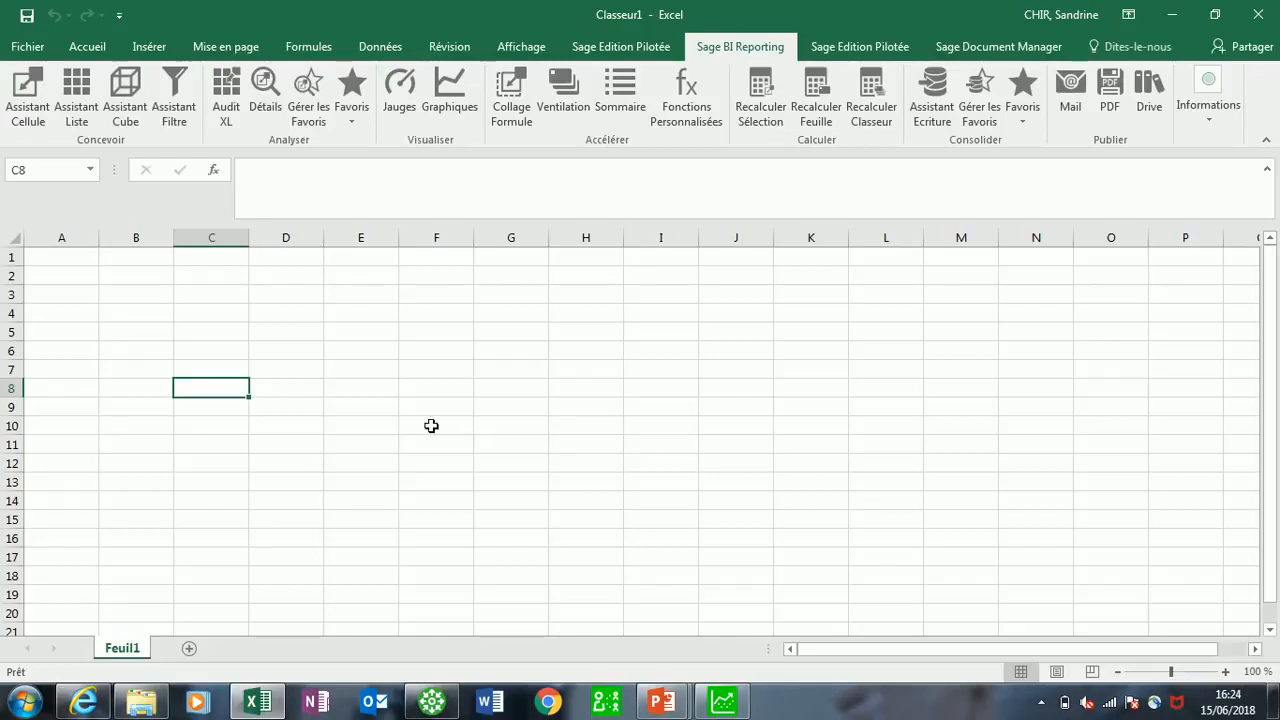
- Start the Cube assistant and choose the Ventes model of the Sage 100c Gestion Commerciale connector as its source
left_click(122, 103)
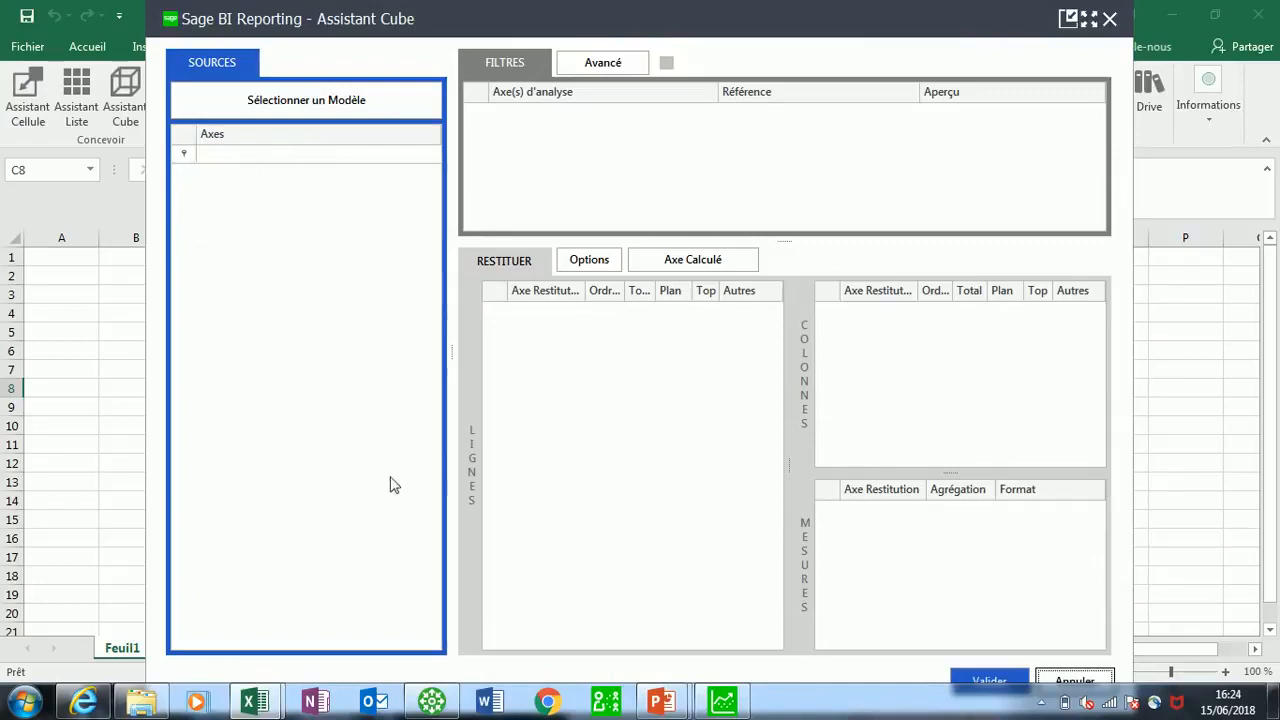
left_click(313, 104)
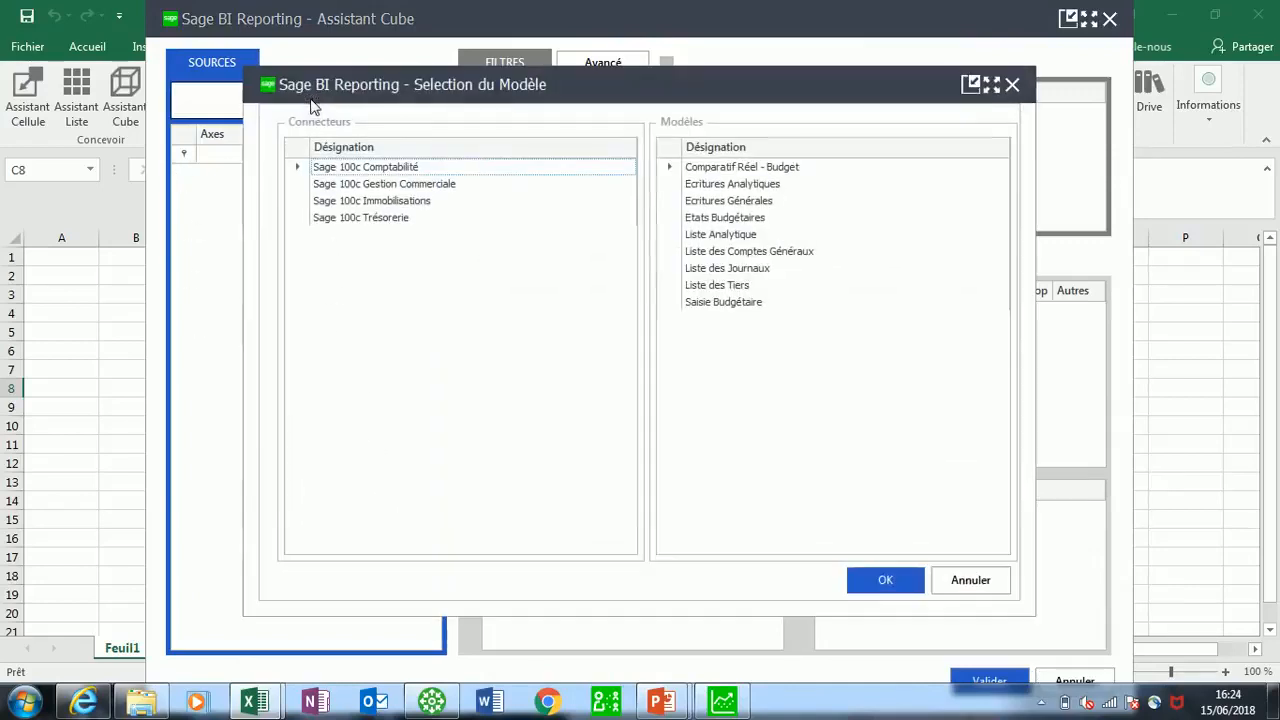
left_click(388, 184)
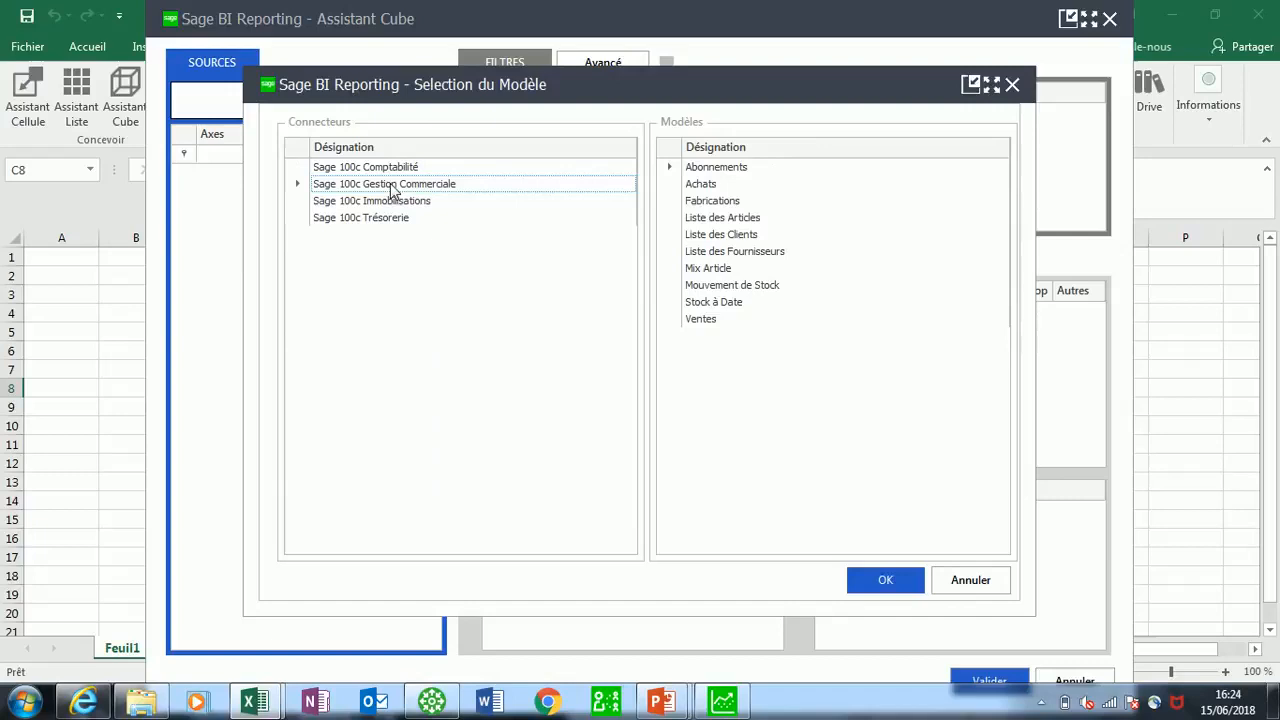
left_click(706, 319)
left_click(885, 584)
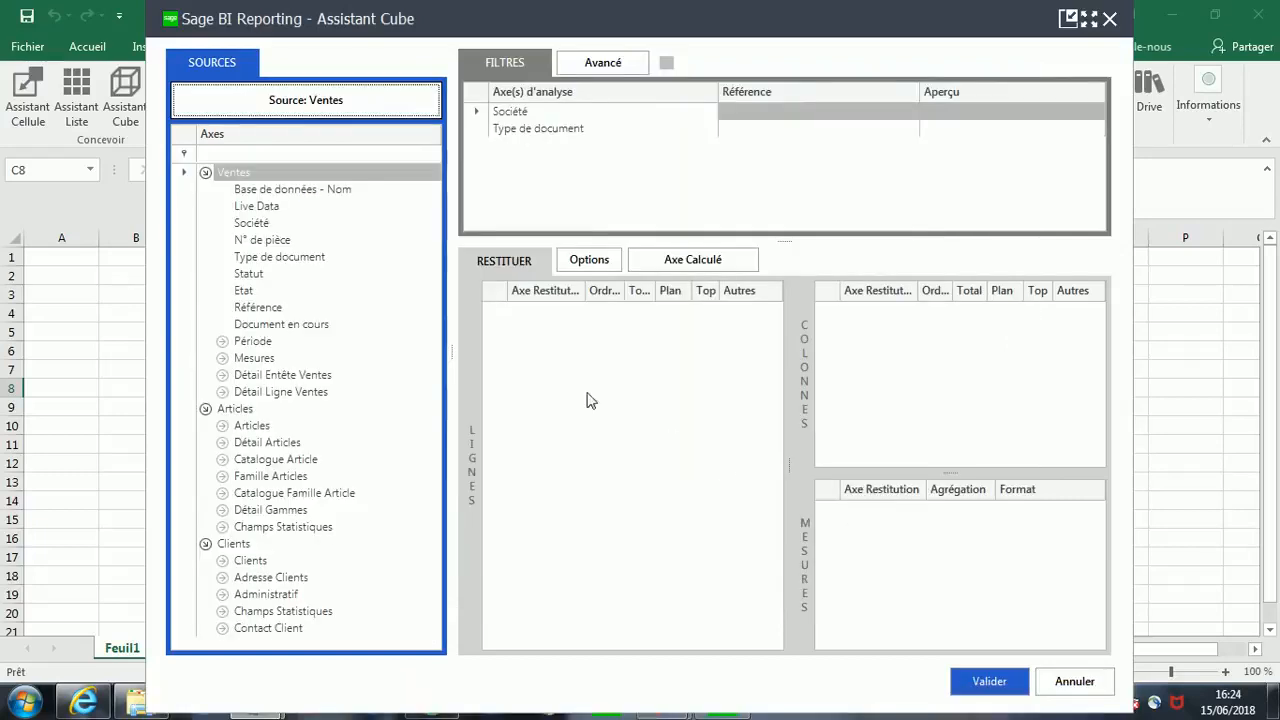
- Add Représentant Client and Code Client from the Clients axes to the cube's rows
left_click(250, 561)
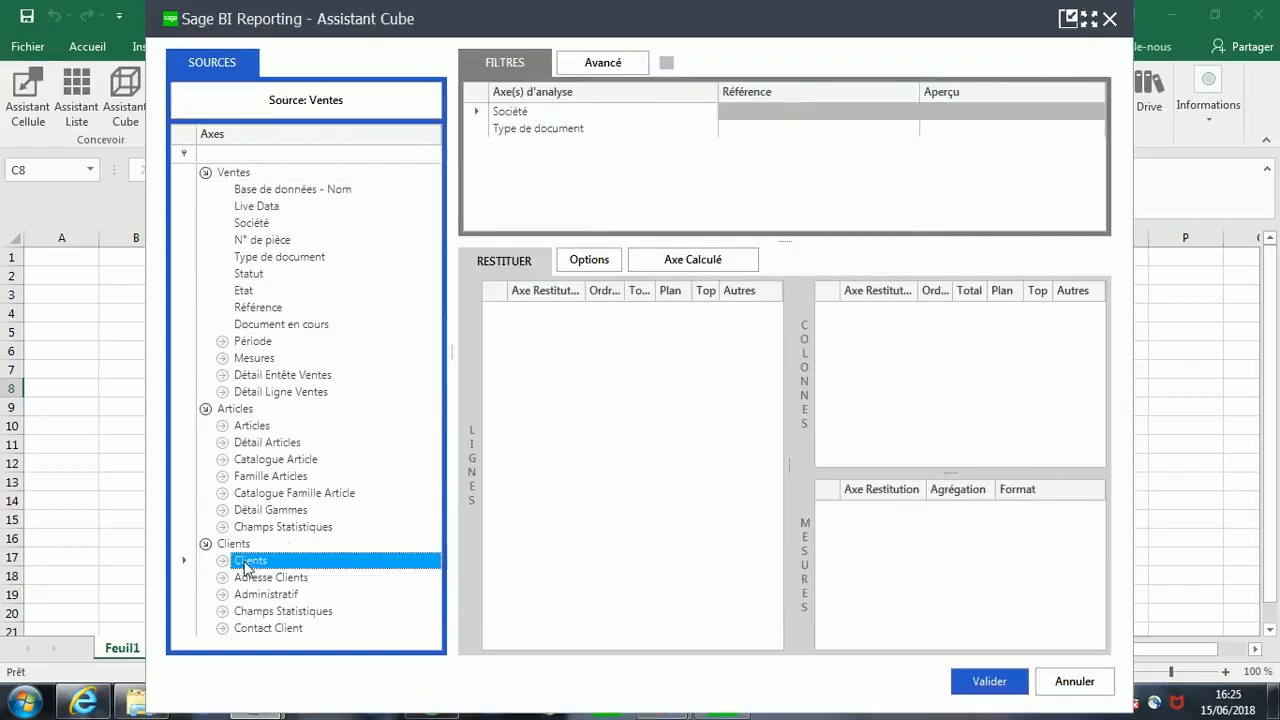
left_click(222, 560)
left_click_drag(434, 523, 434, 586)
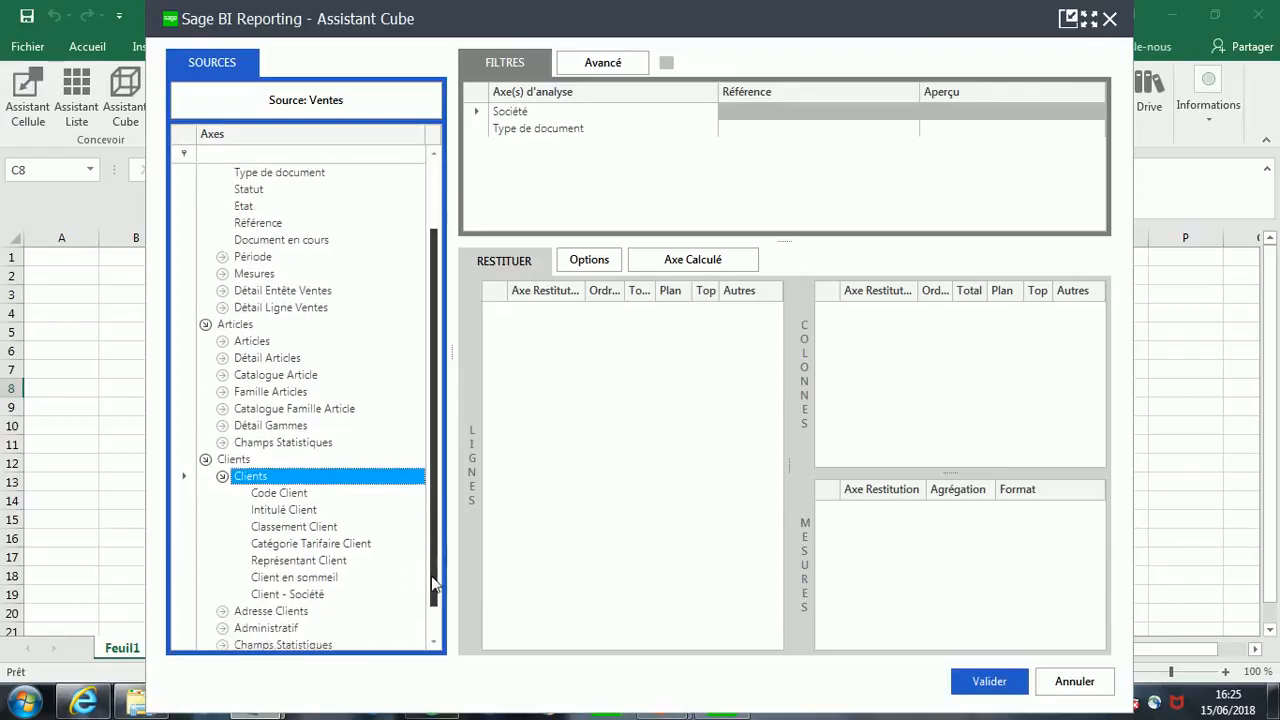
left_click(302, 562)
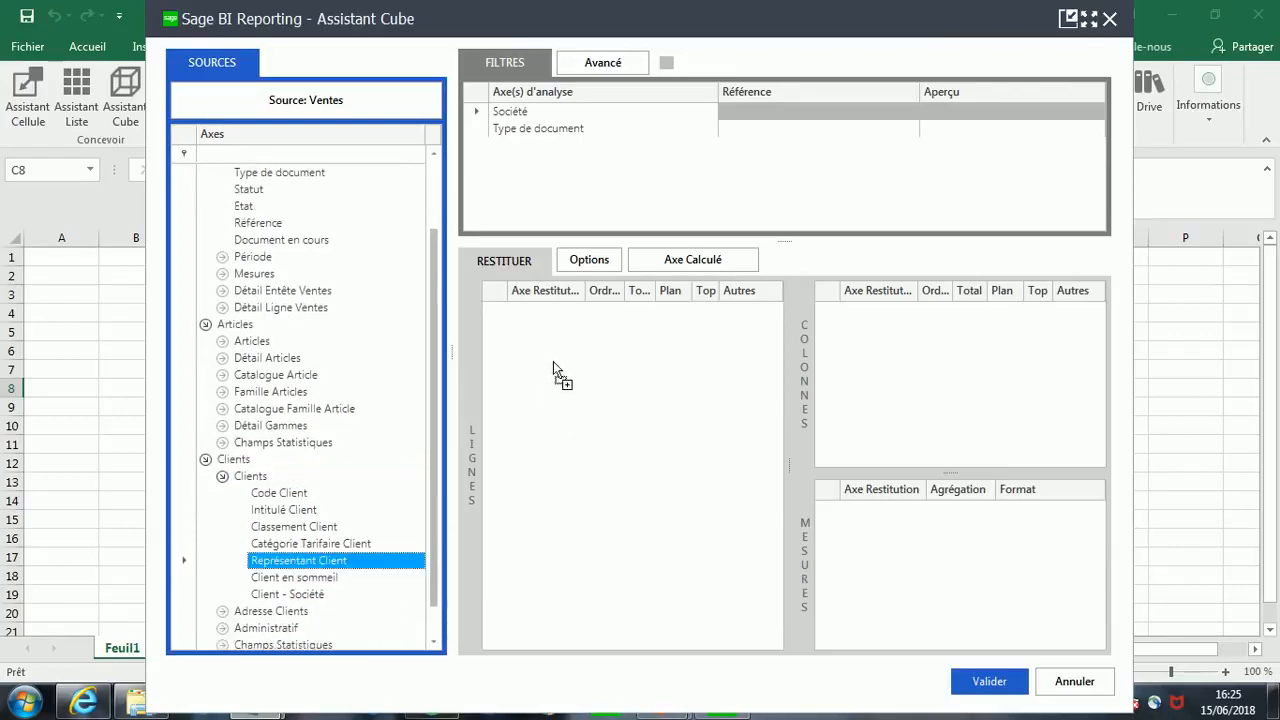
left_click_drag(553, 361, 555, 363)
left_click_drag(272, 497, 328, 482)
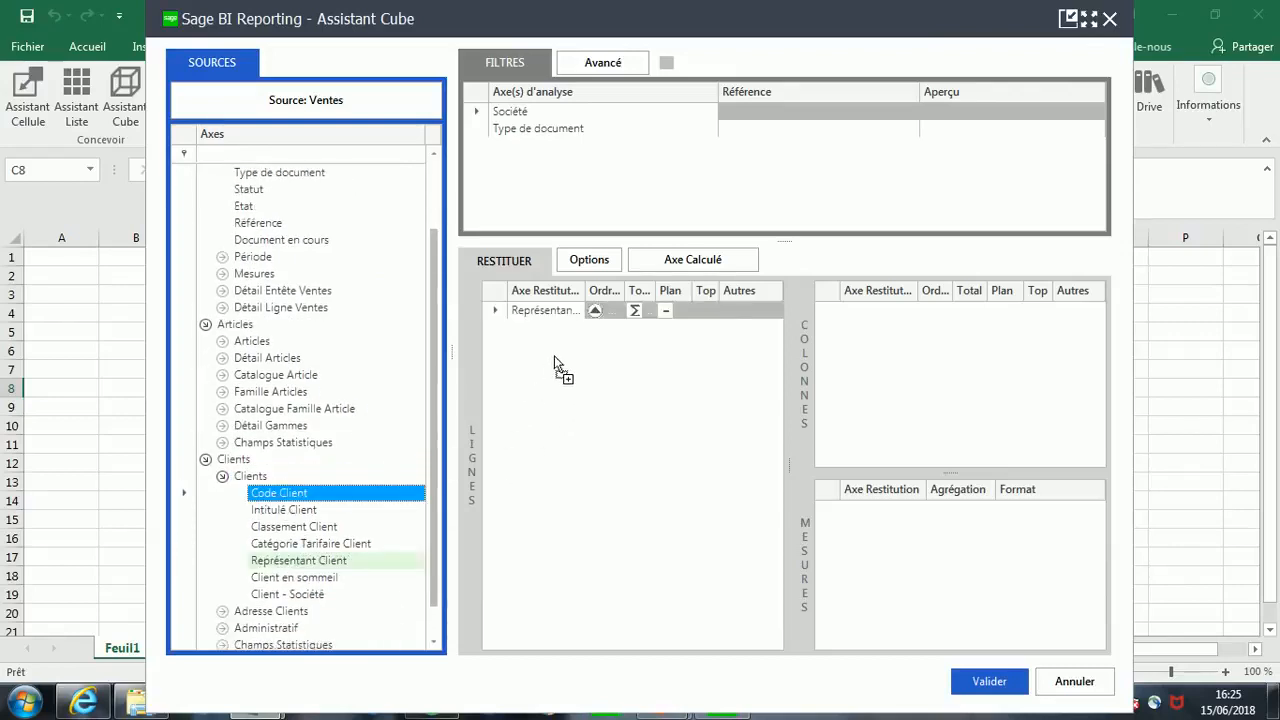
left_click_drag(555, 363, 557, 361)
- Filter the source axes by "année" and add the Année axis of the sales period to the cube's columns
scroll(443, 420, "up", 2)
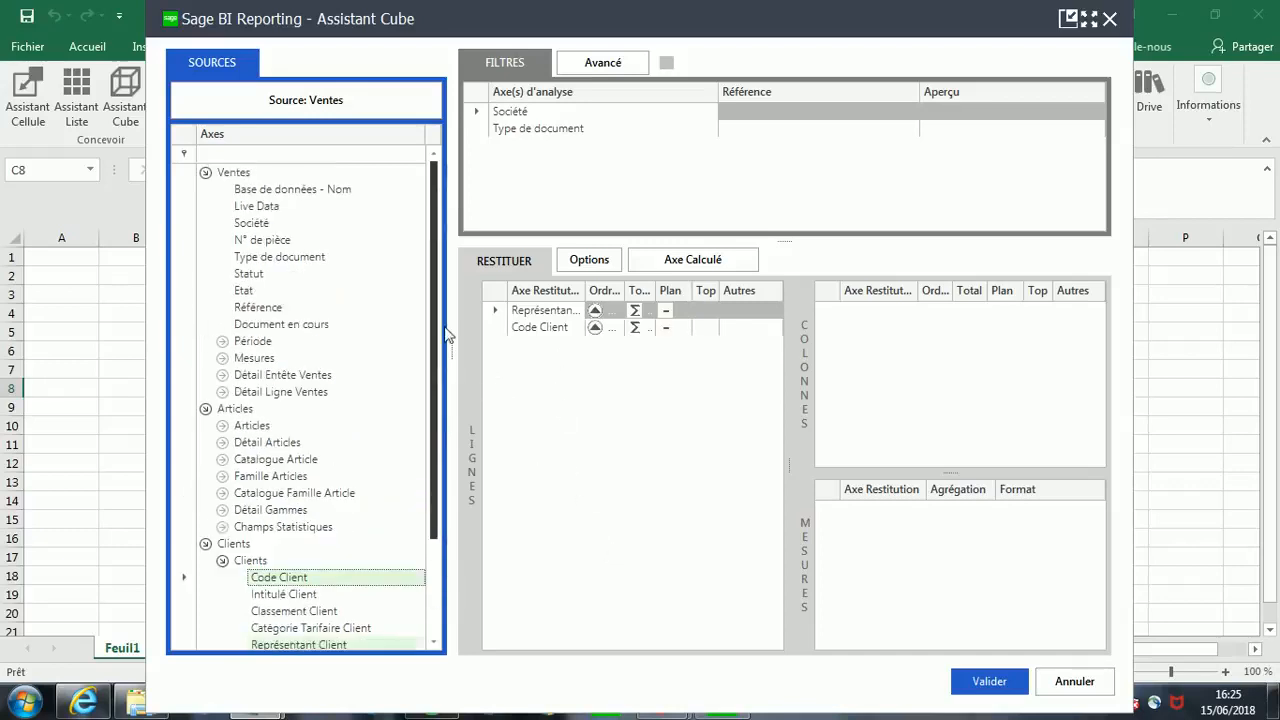
left_click(258, 155)
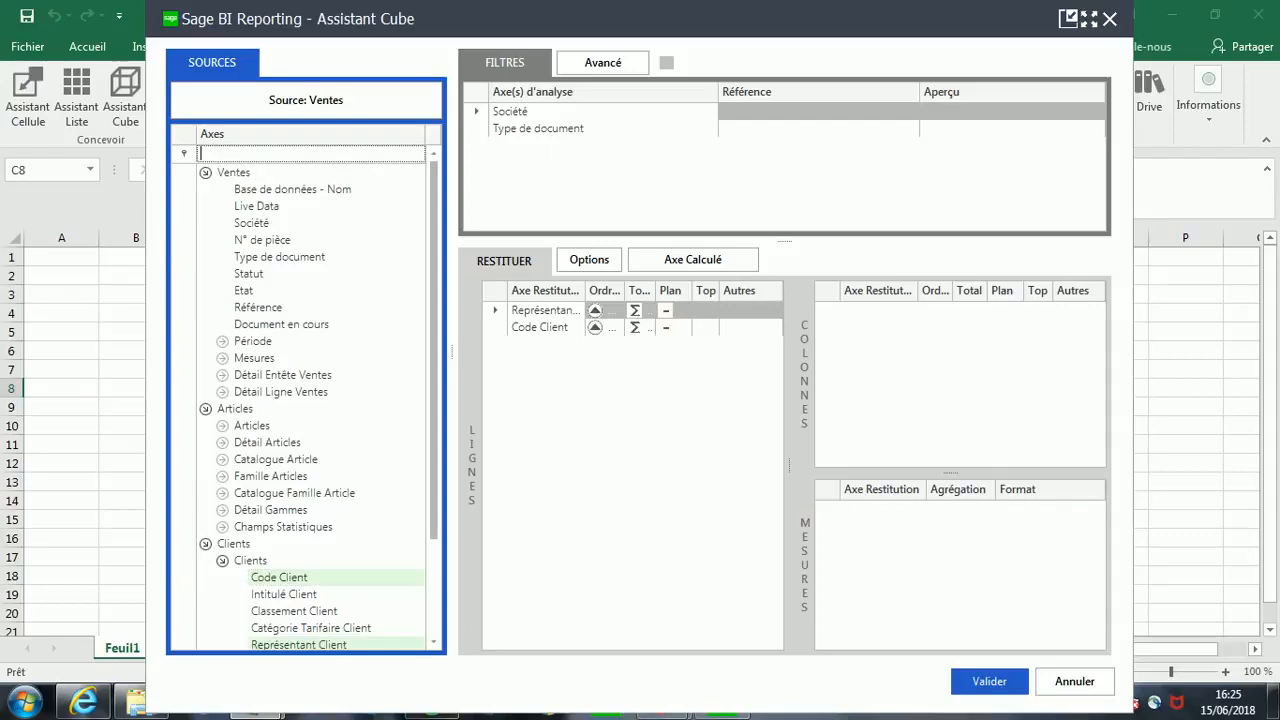
type("année")
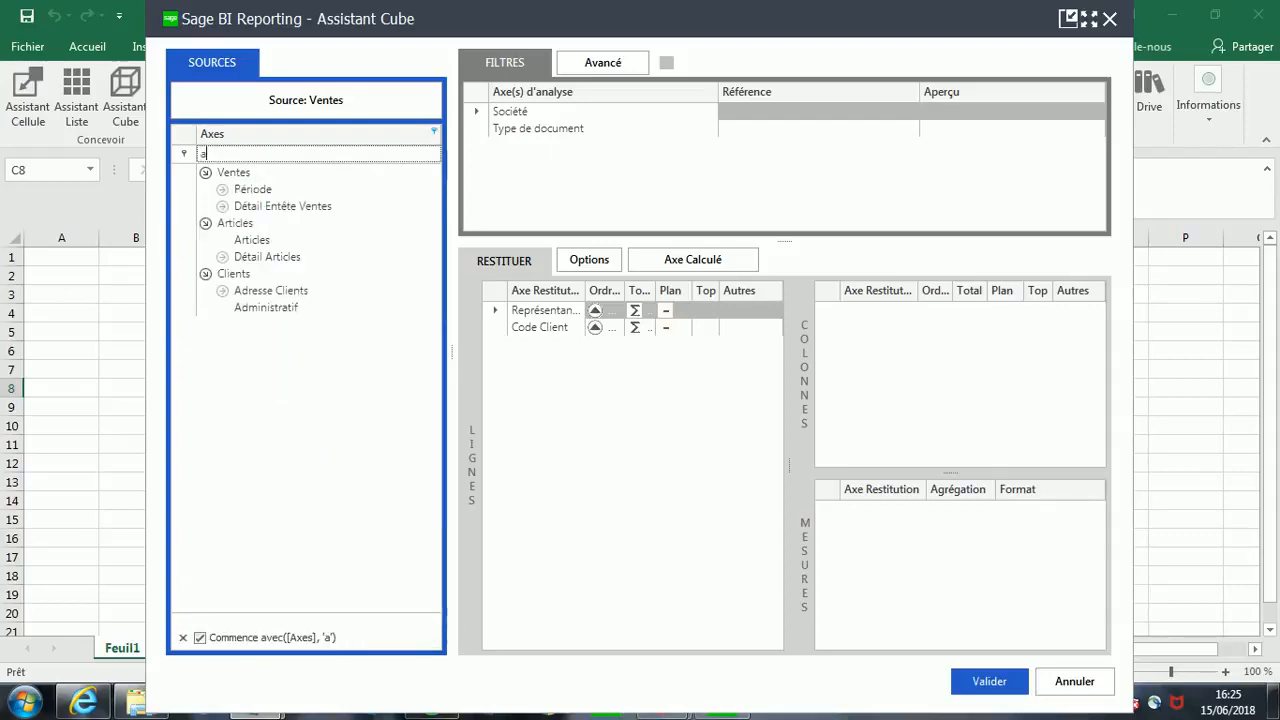
left_click(222, 189)
left_click(278, 212)
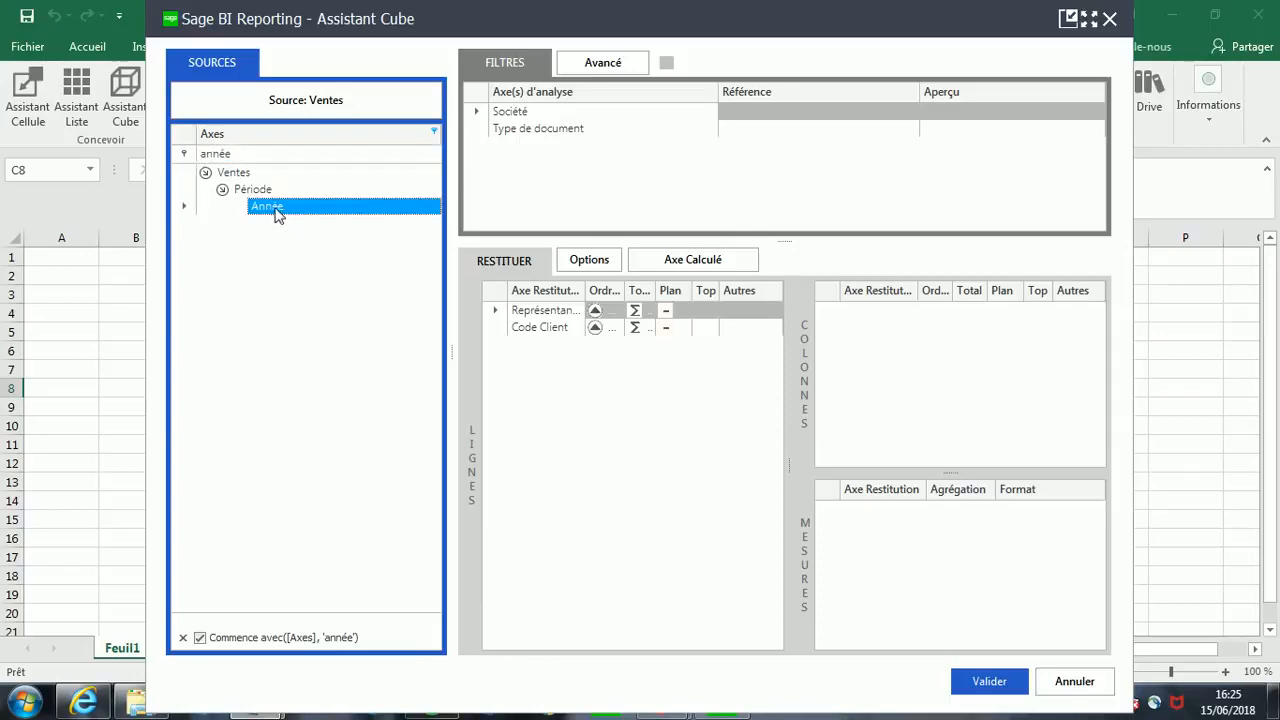
left_click_drag(278, 212, 872, 352)
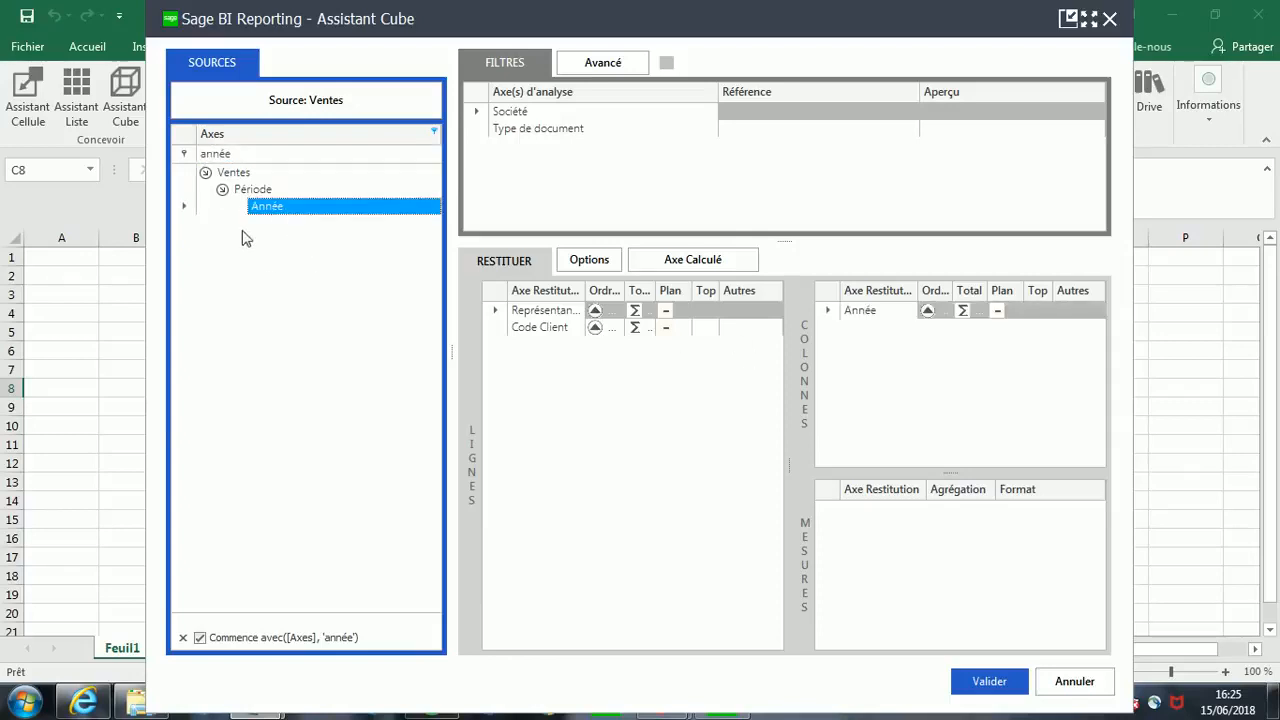
- Clear the axis filter and add the Société axis from Ventes to the cube's columns below Année
left_click(222, 190)
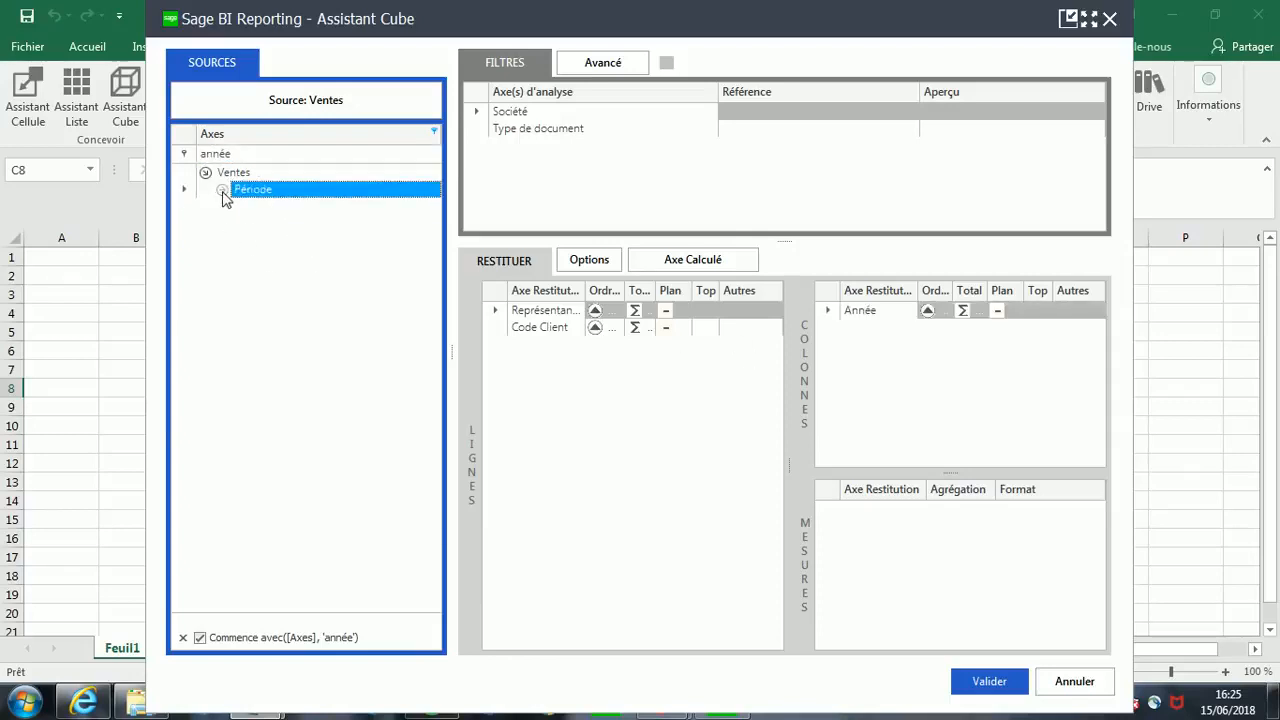
left_click(205, 172)
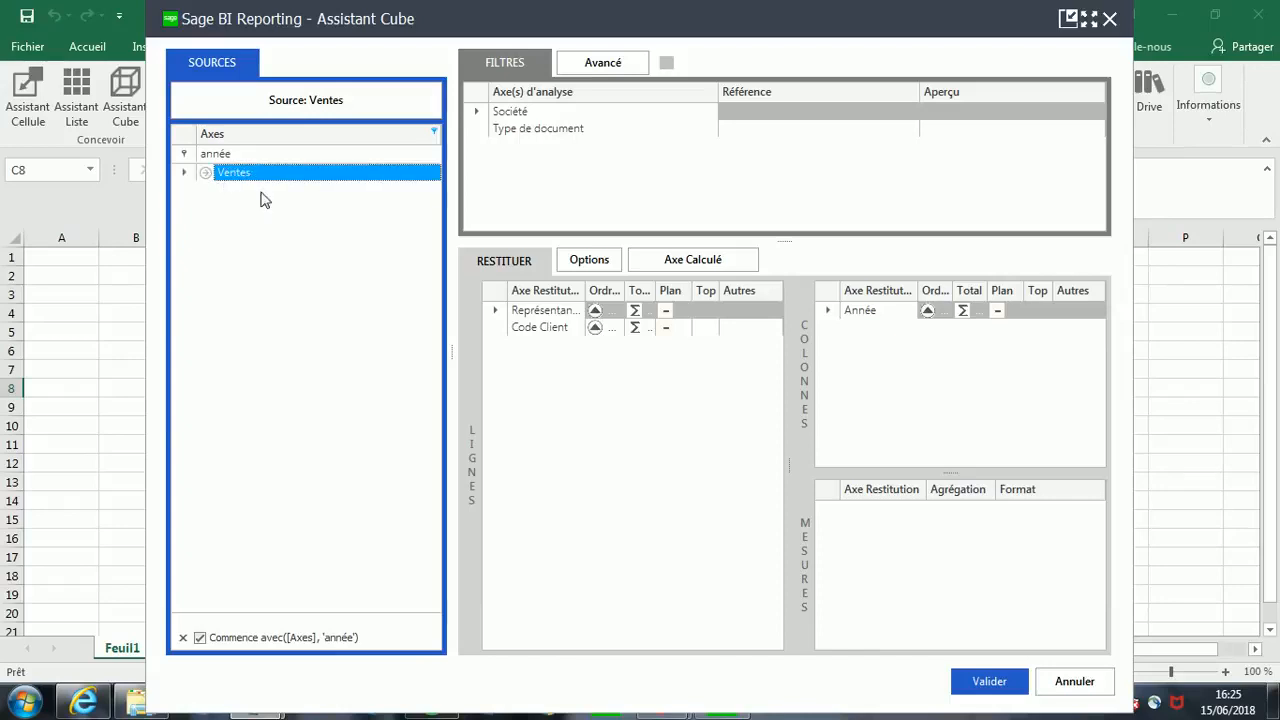
left_click(247, 157)
key("BackSpace")
key("BackSpace")
key("BackSpace")
key("BackSpace")
key("BackSpace")
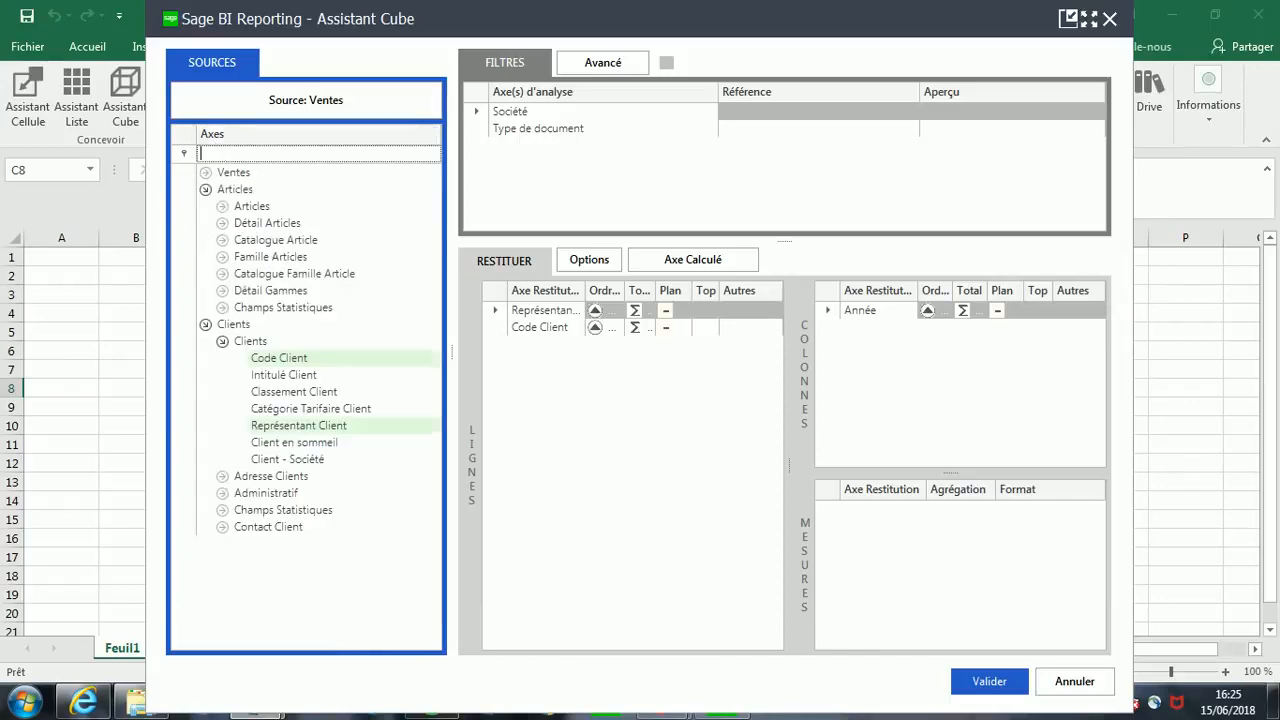
left_click(205, 172)
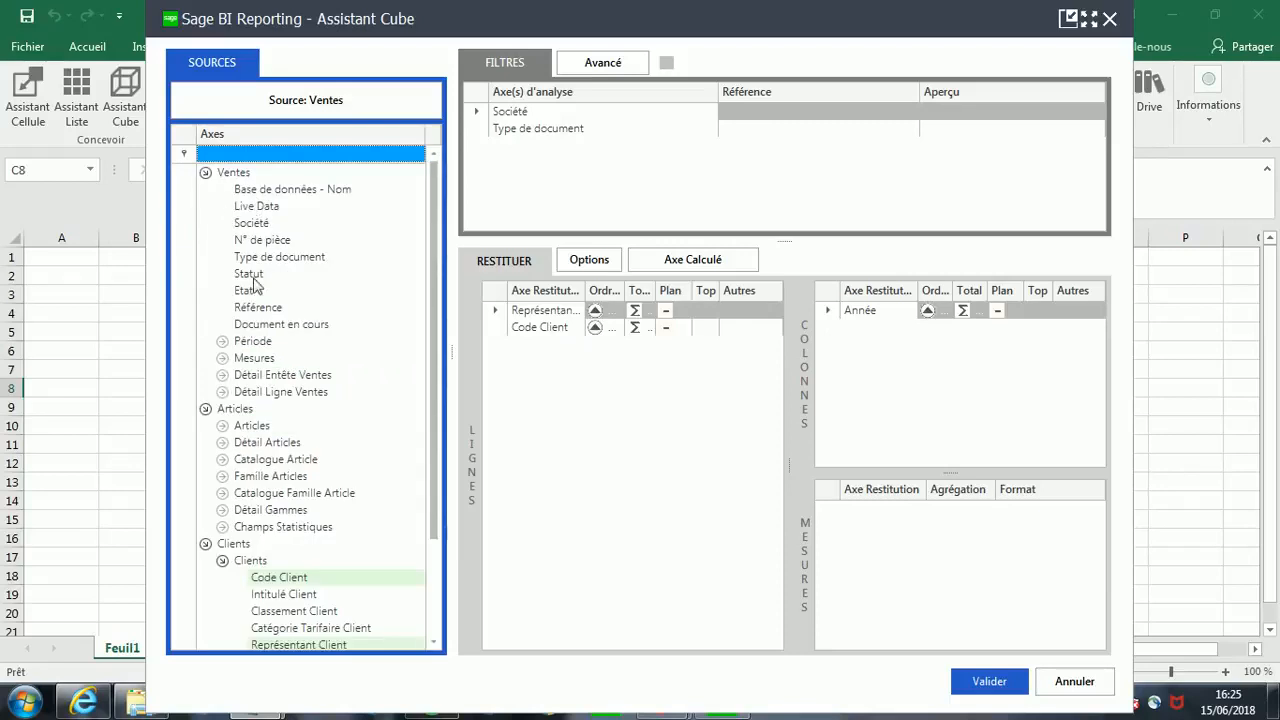
left_click(255, 226)
left_click_drag(255, 226, 853, 346)
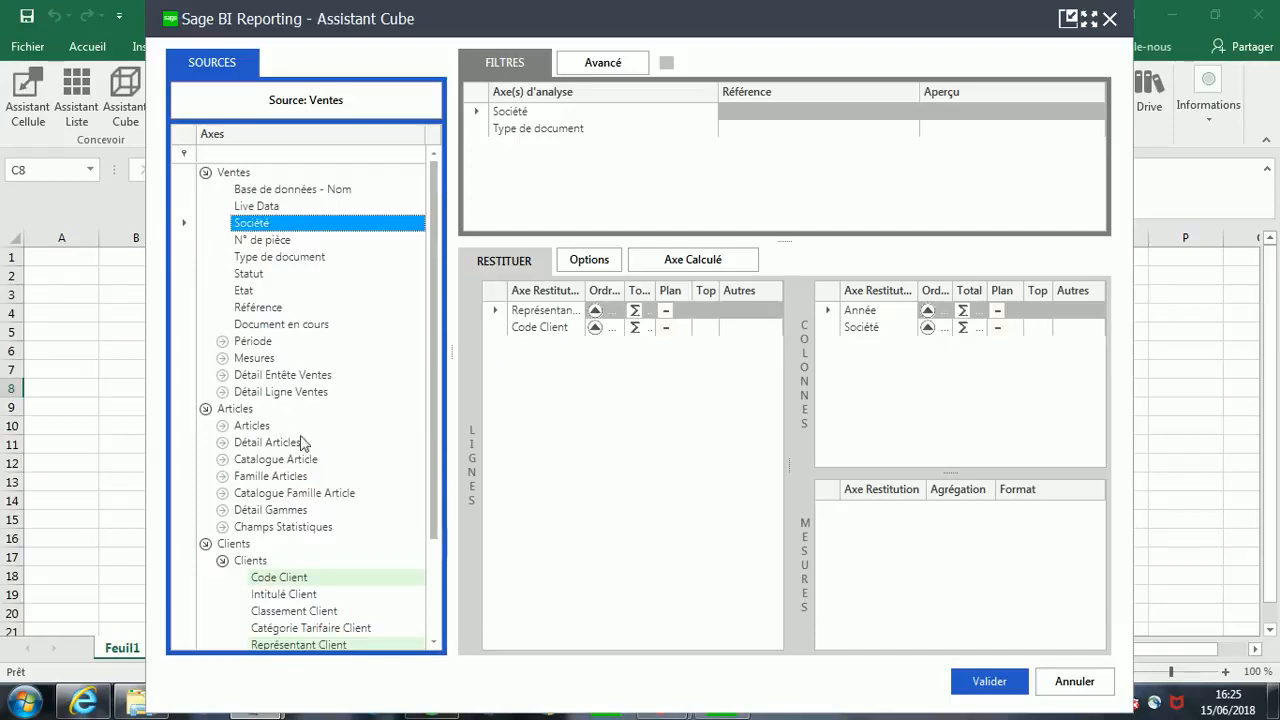
- Add the Trimestre axis of the sales period to the cube's columns below Société
left_click(223, 342)
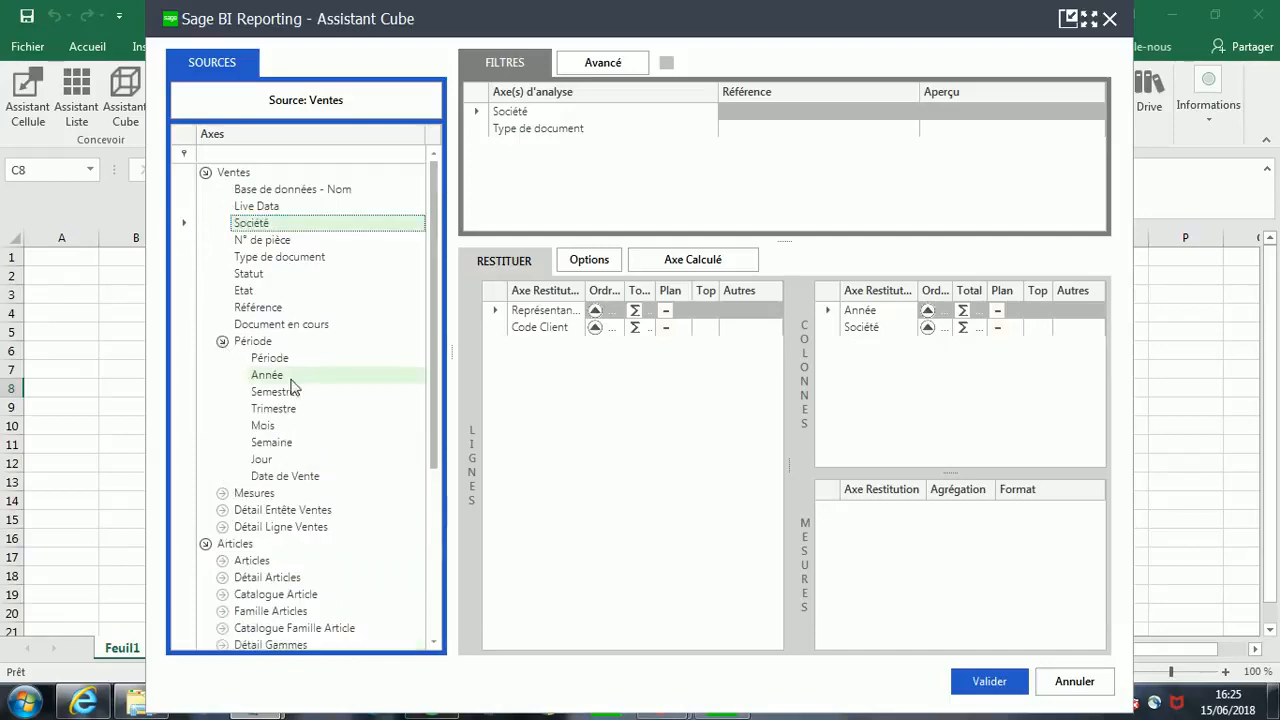
left_click(280, 412)
left_click_drag(280, 409, 868, 372)
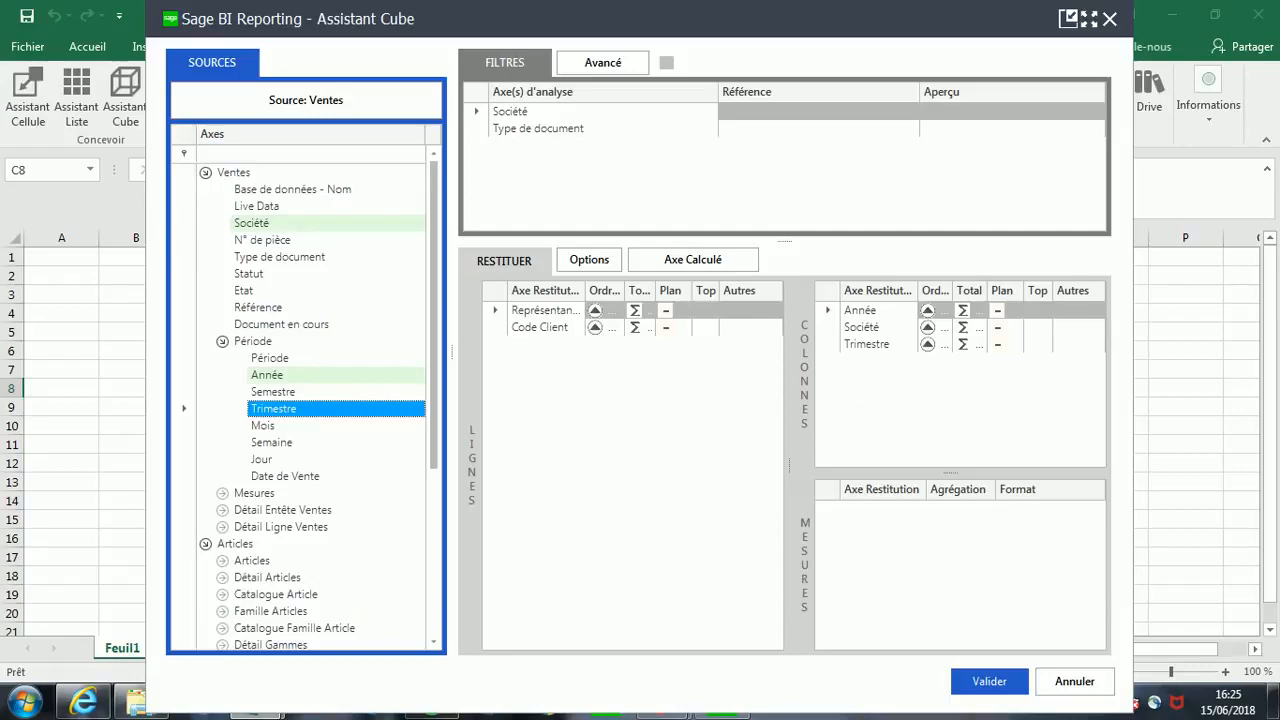
- Add CA HT Net from the Ventes measures to the cube's measures and generate the cube in the sheet
left_click(206, 174)
left_click(206, 176)
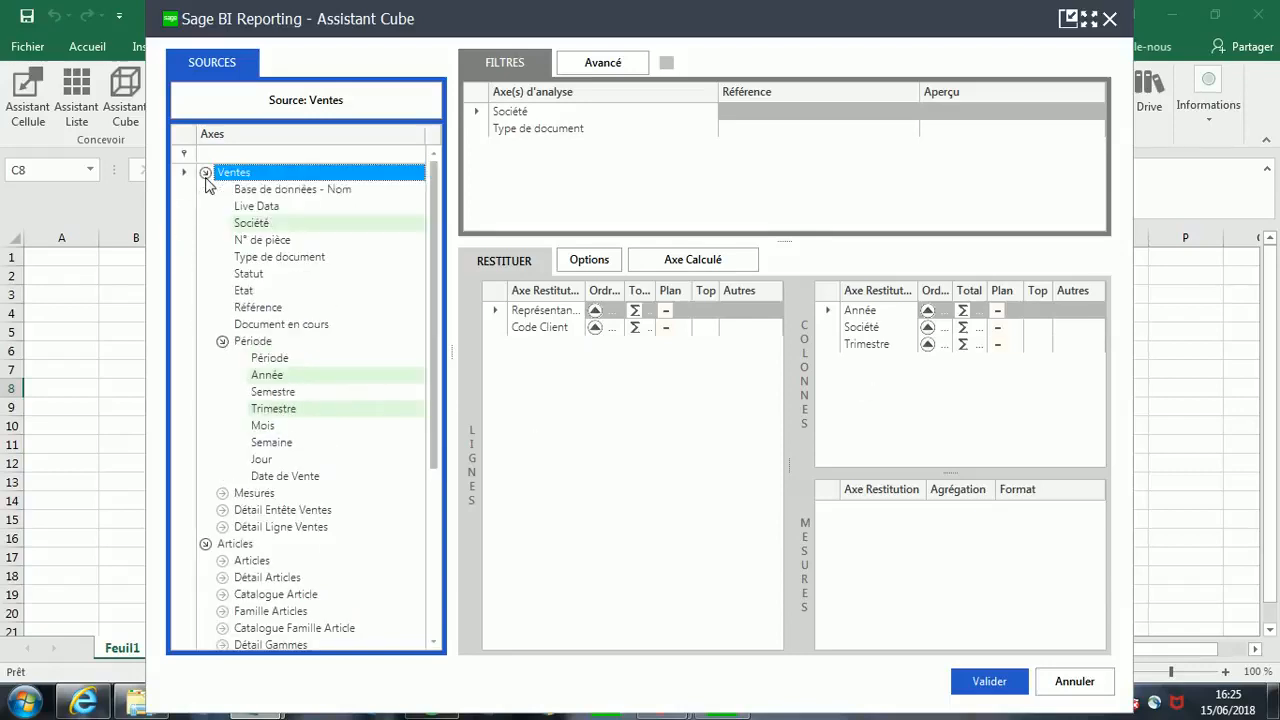
left_click(222, 342)
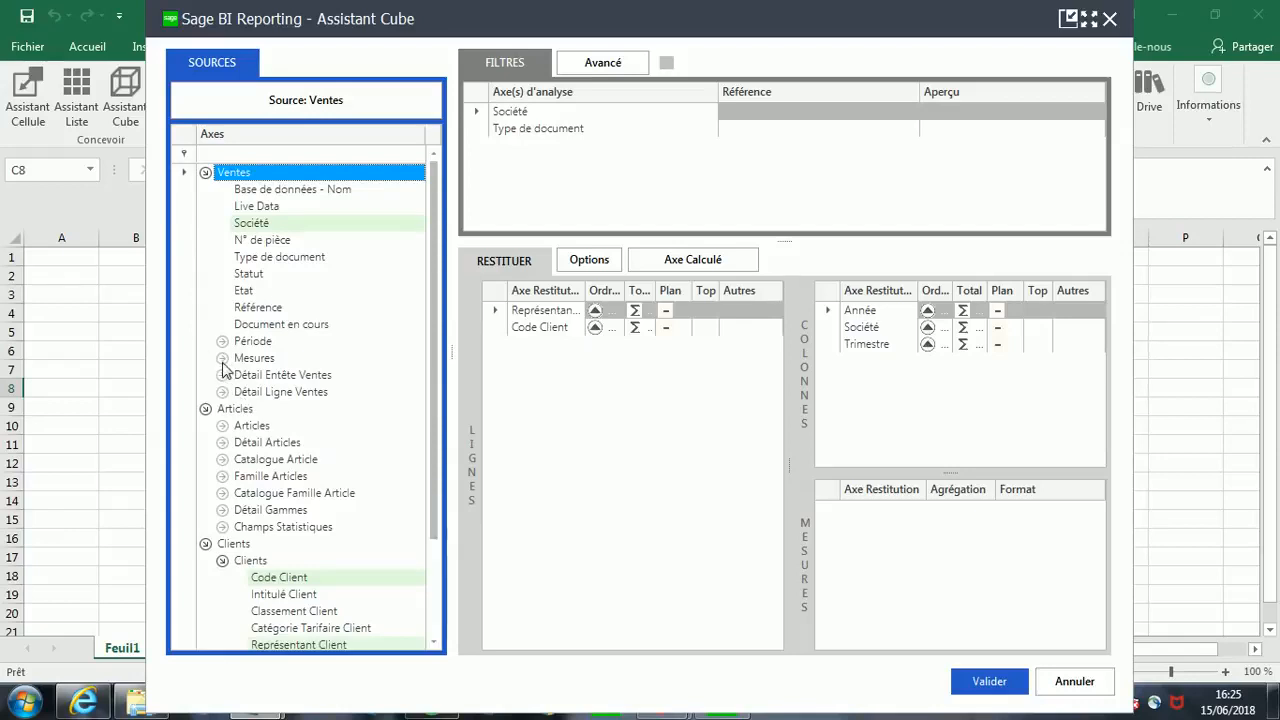
left_click(222, 358)
left_click_drag(283, 397, 893, 534)
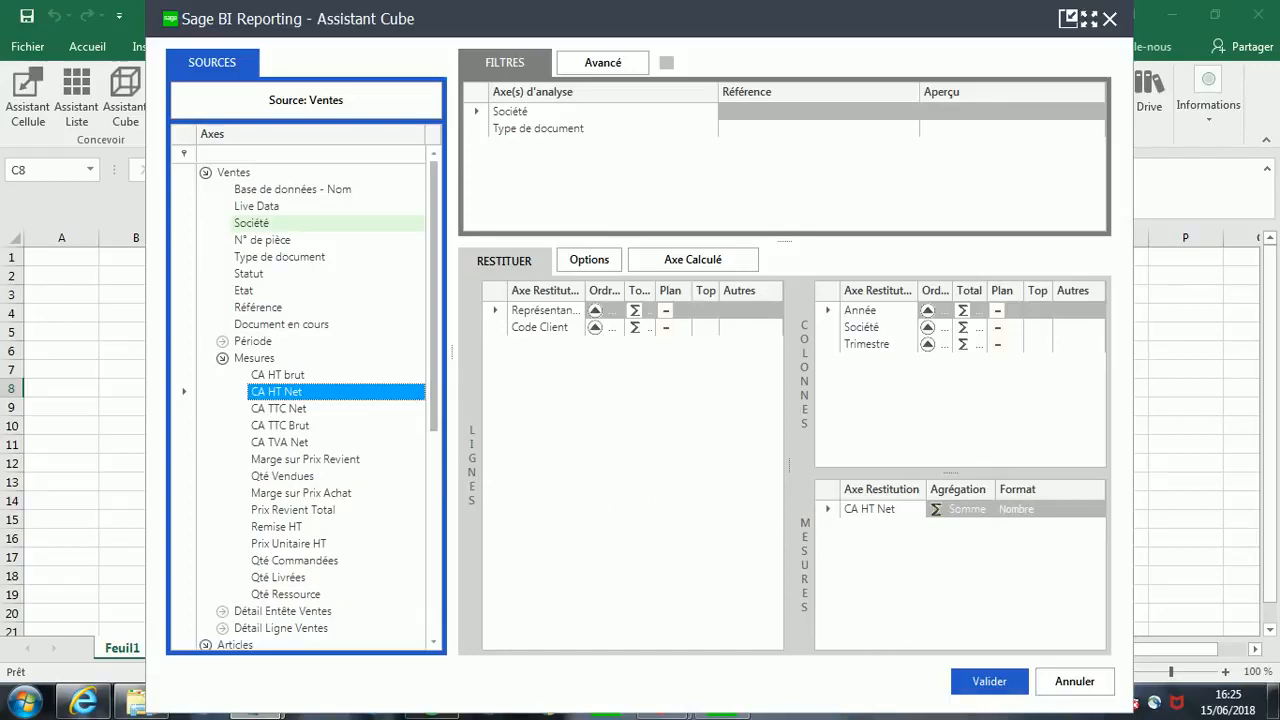
left_click(989, 682)
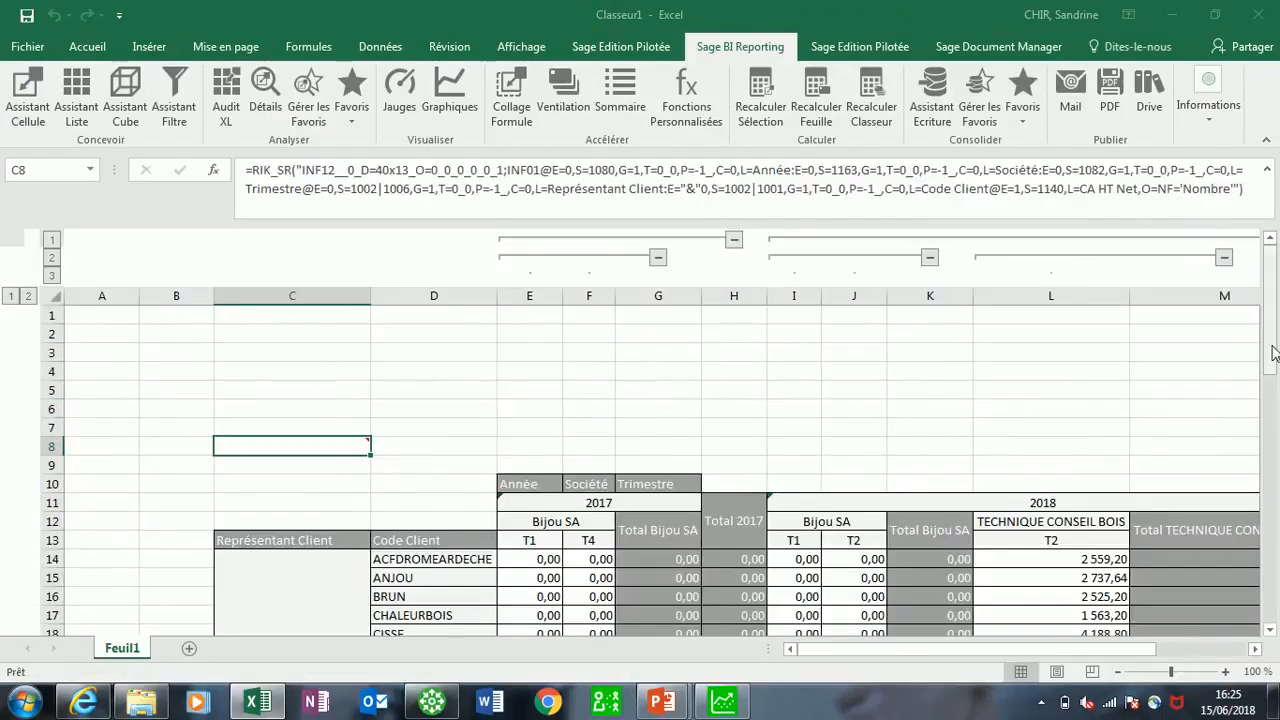
left_click_drag(1272, 354, 1274, 440)
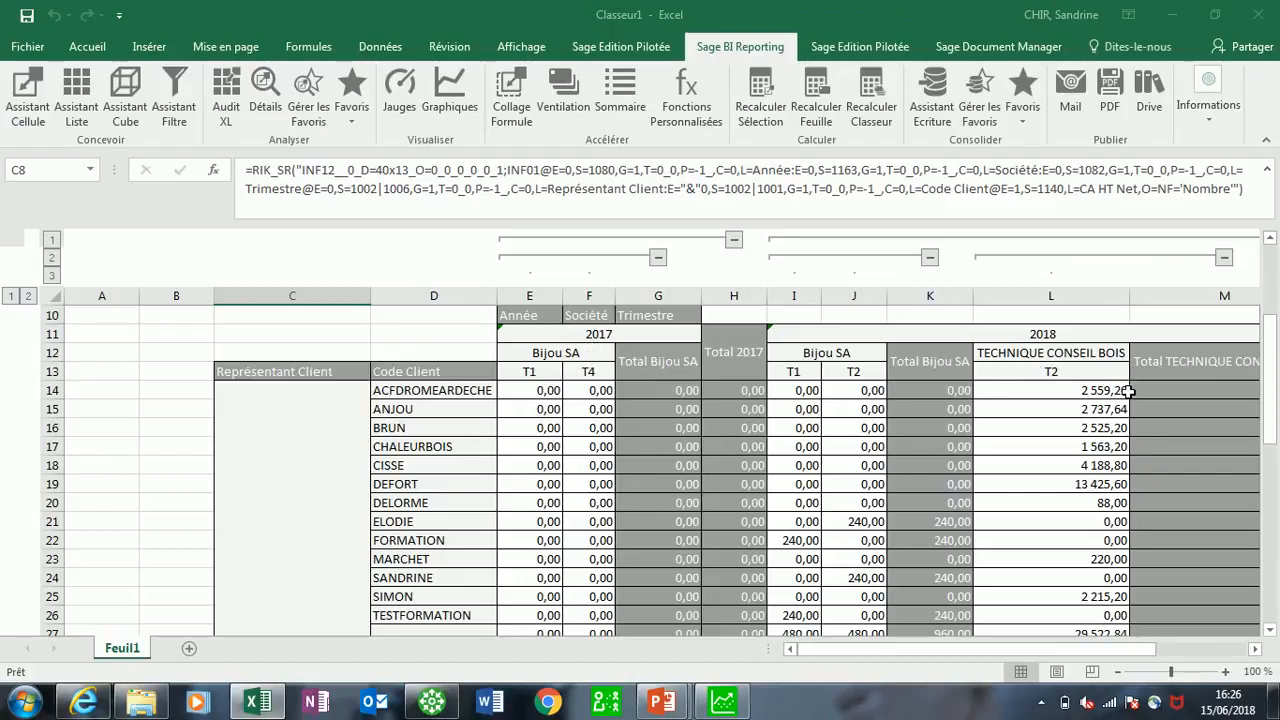
left_click_drag(1272, 425, 1272, 320)
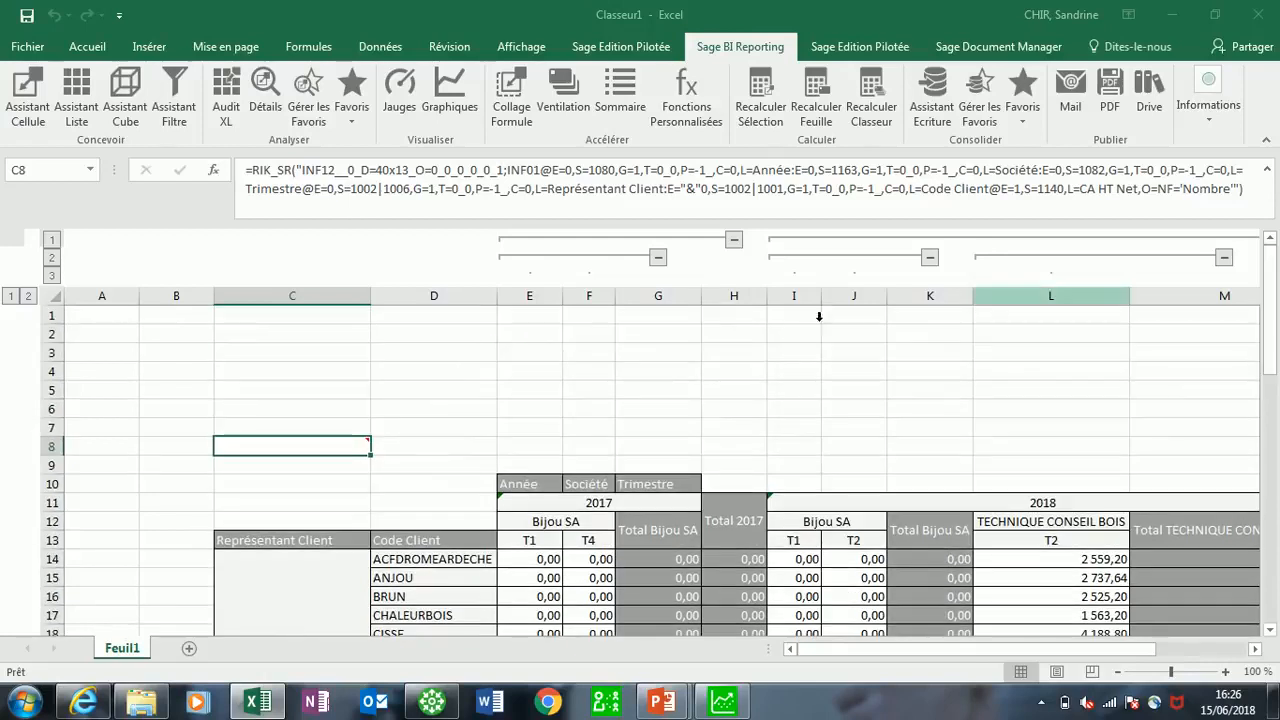
- Enter the labels Société in cell A2 and Représentant in cell A3
left_click(115, 340)
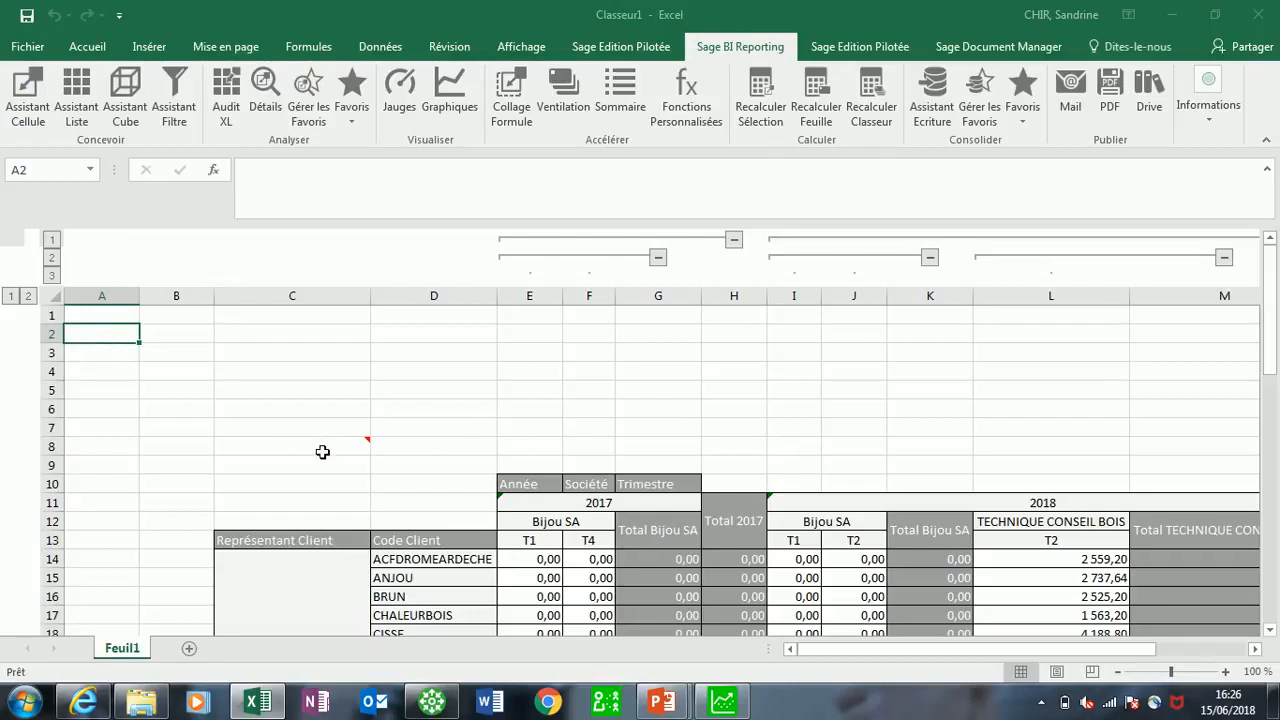
mouse_move(322, 452)
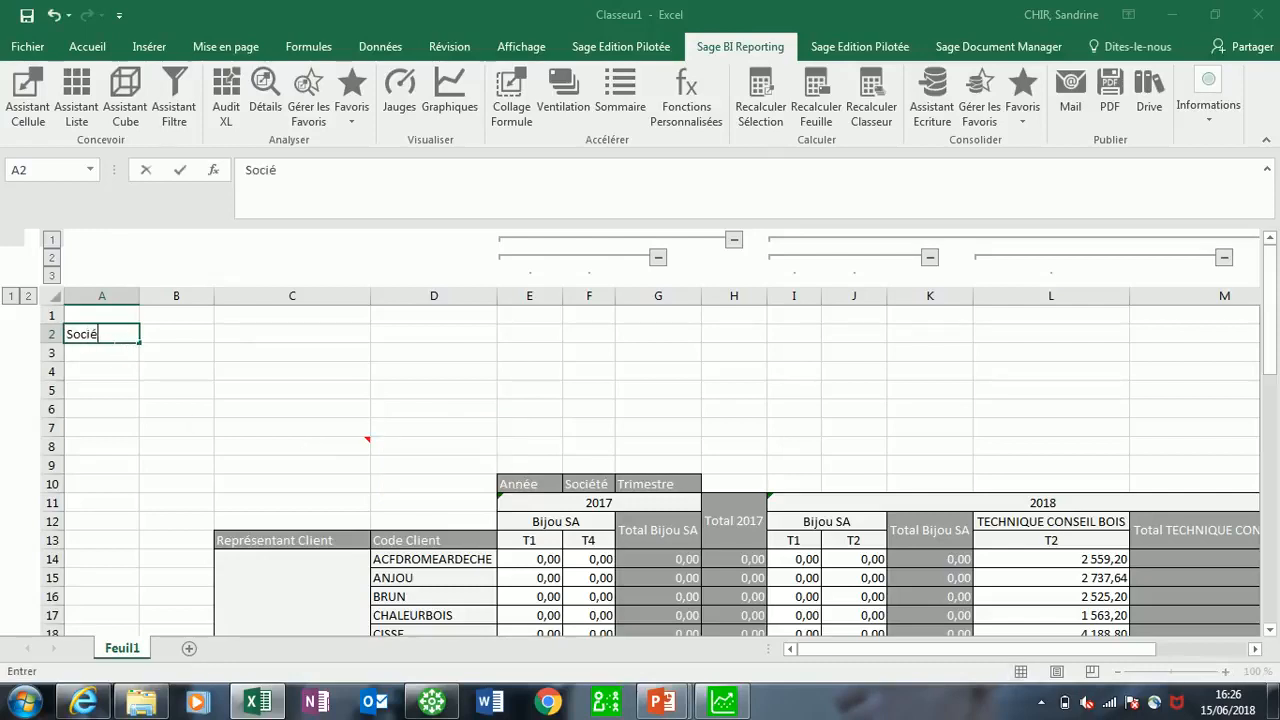
left_click(111, 344)
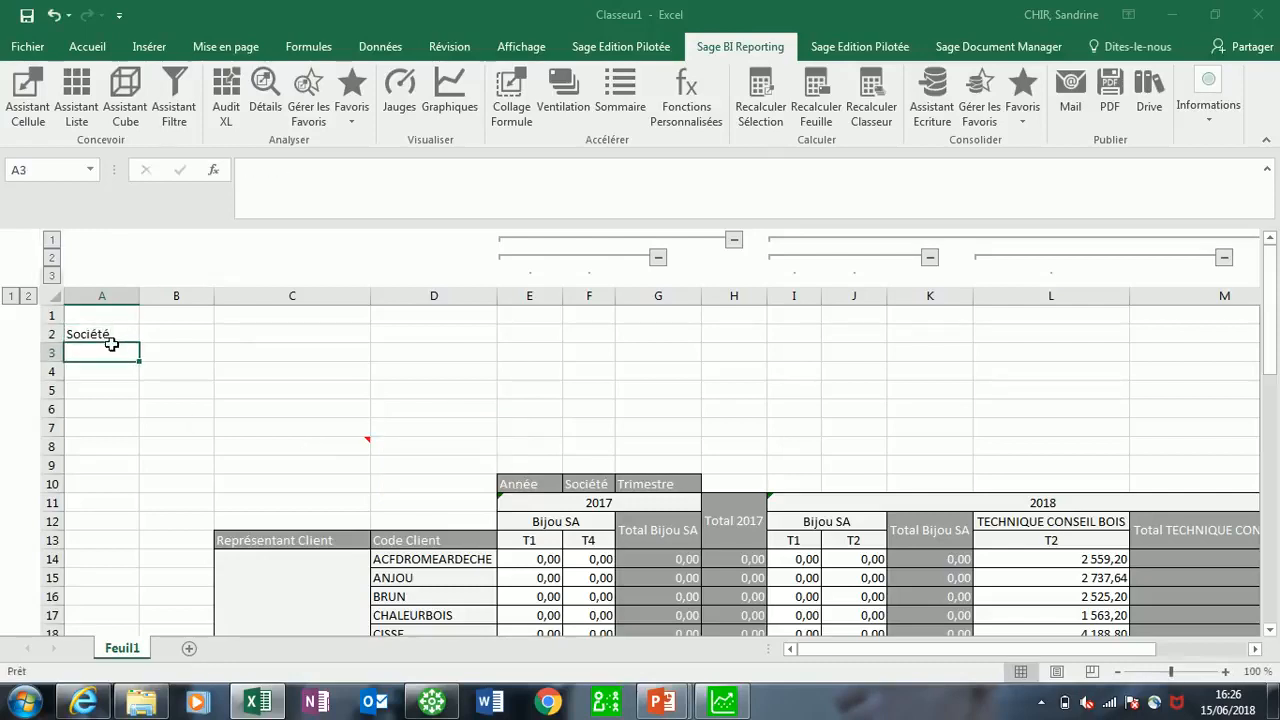
type("Repr")
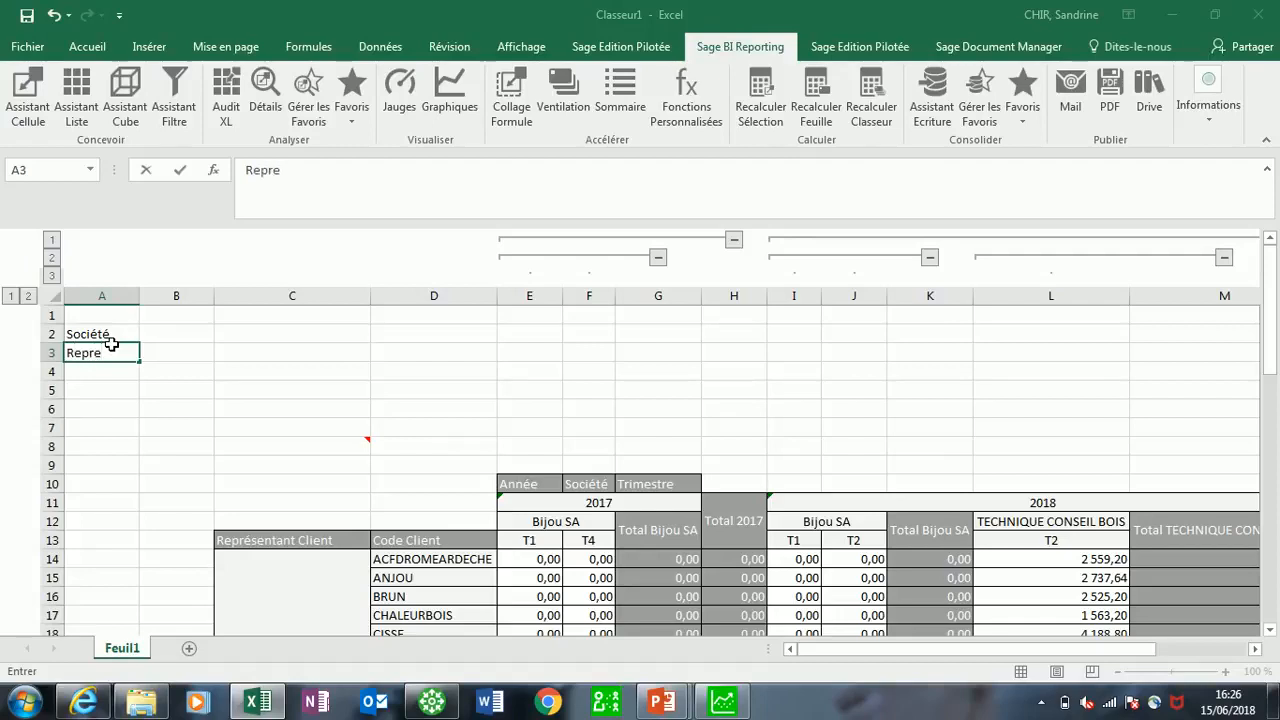
type("ésentant")
- Reopen the cube in C8 for editing and add a Société filter that refers to cell $B$2
left_click(336, 446)
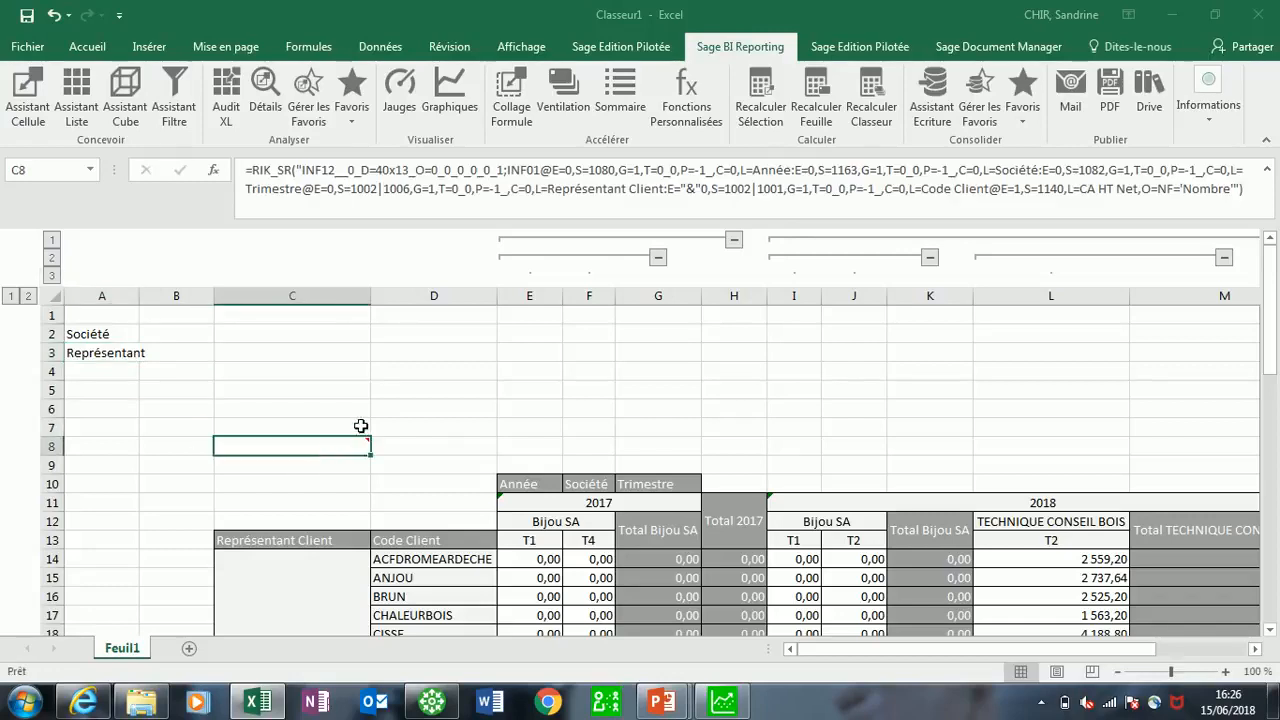
double_click(356, 447)
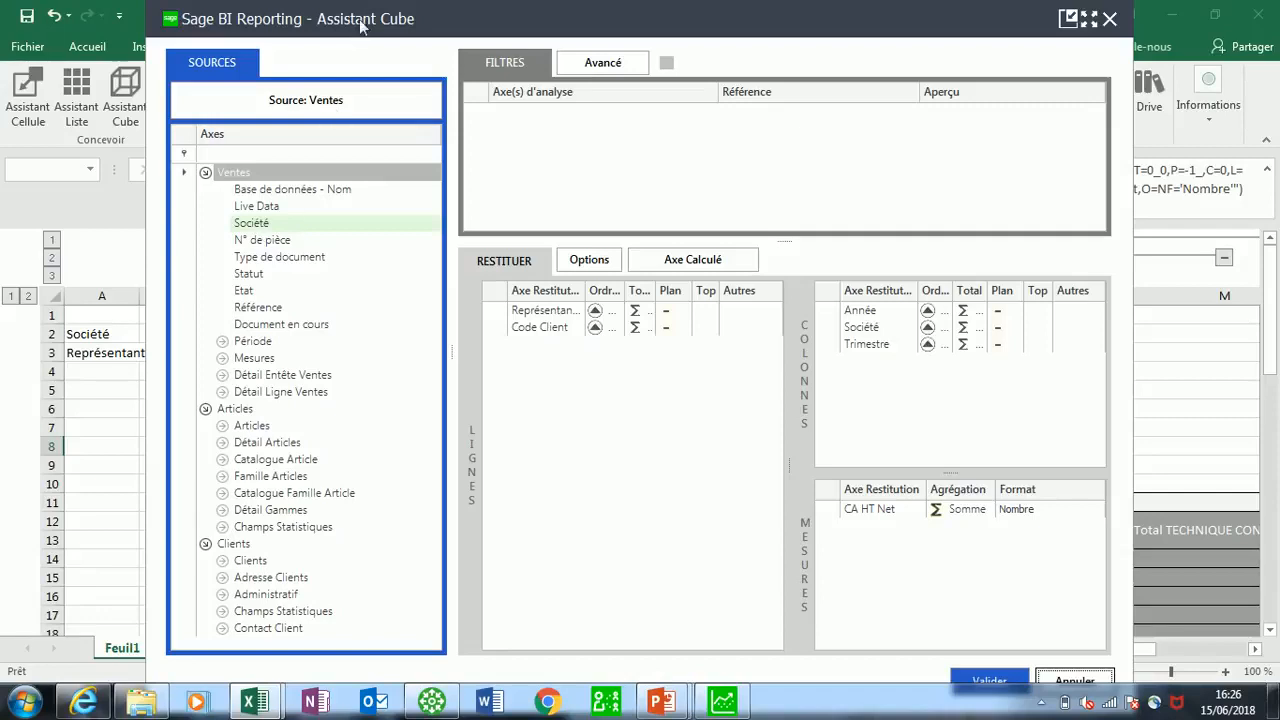
left_click_drag(450, 25, 526, 32)
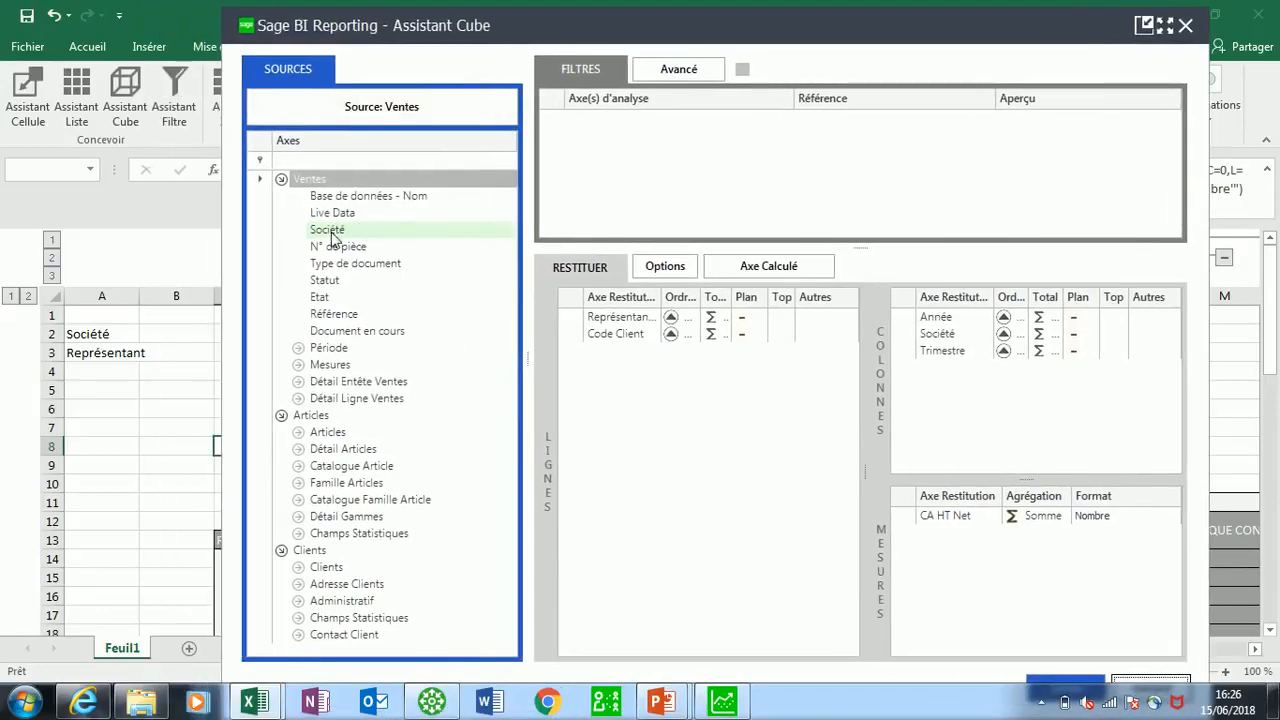
left_click_drag(330, 232, 617, 153)
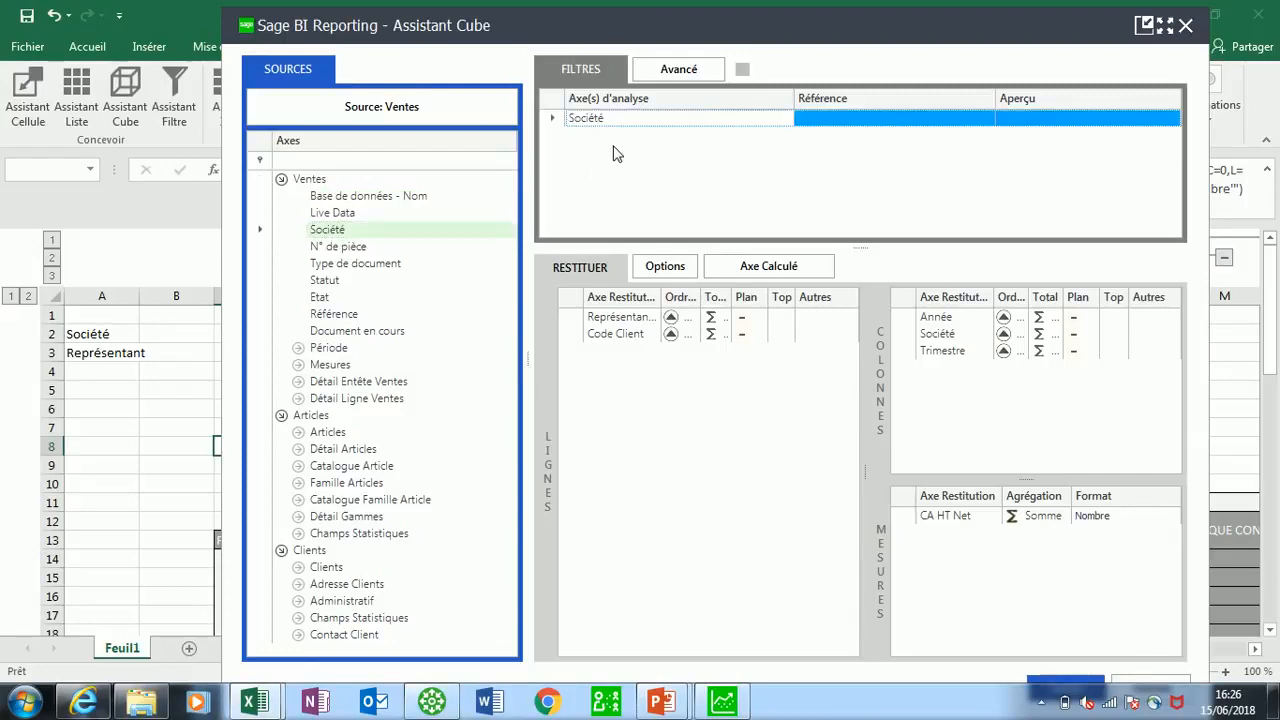
left_click(847, 120)
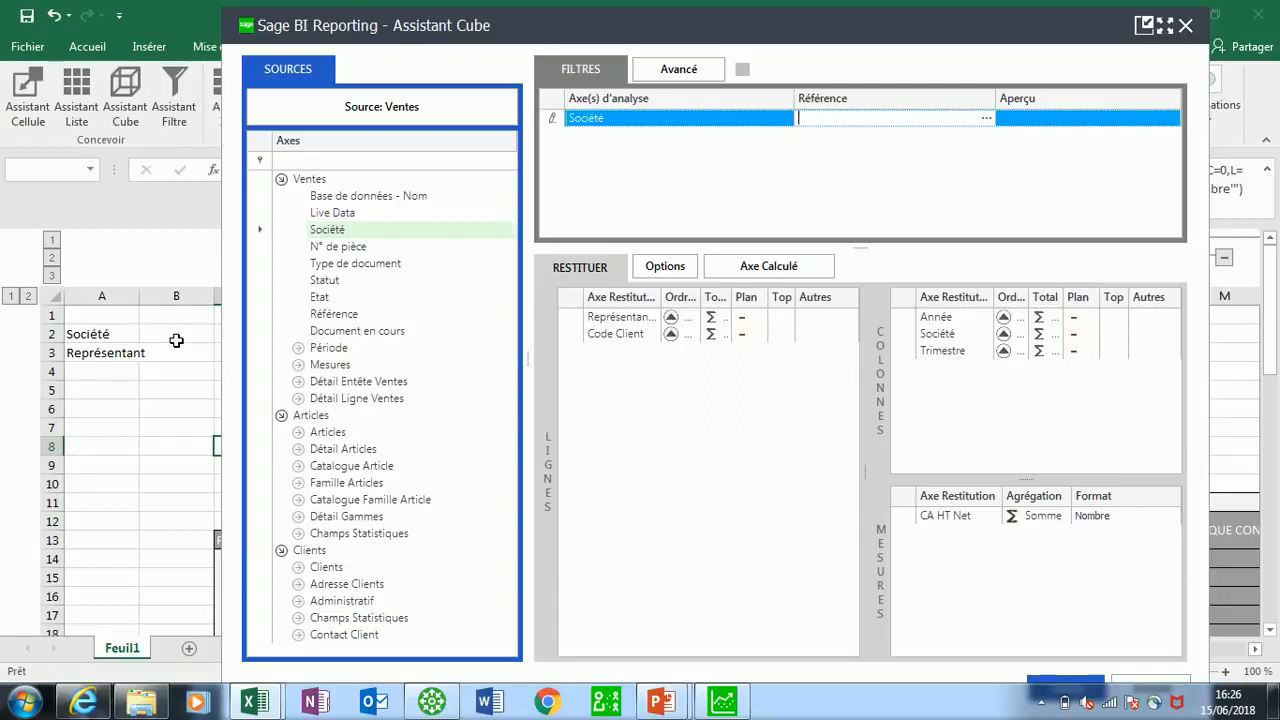
left_click(176, 341)
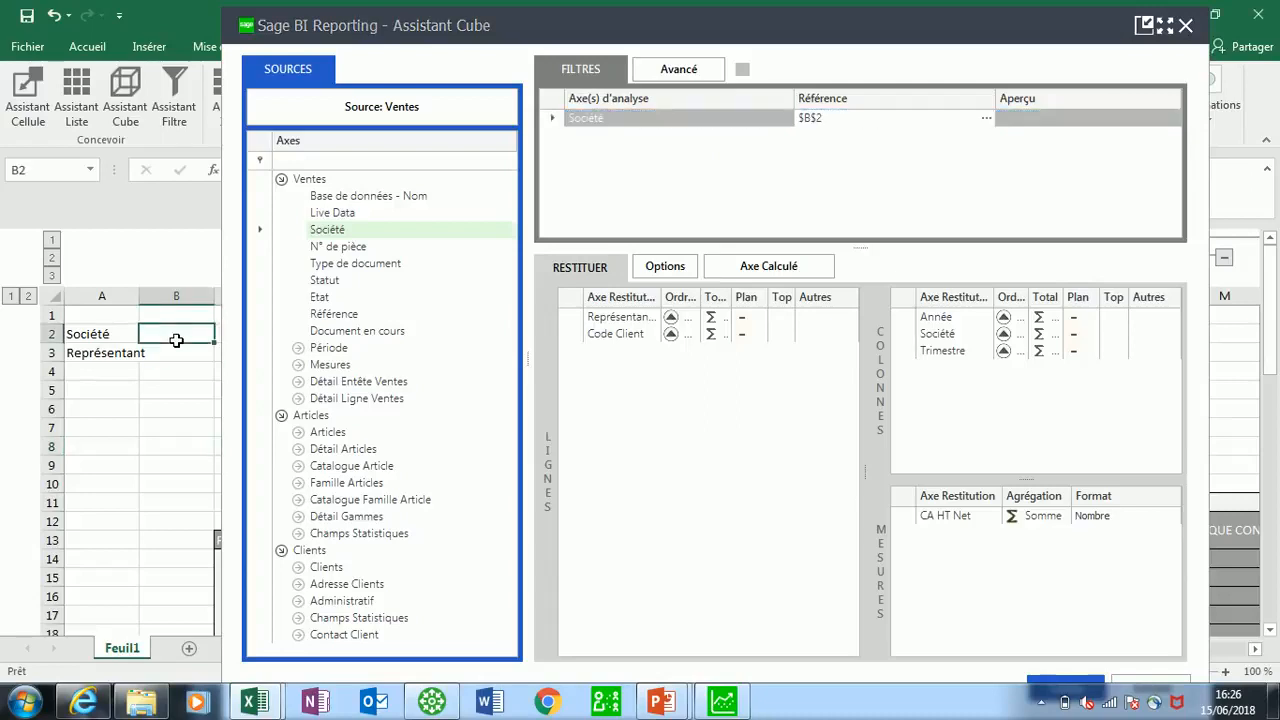
- Add a Représentant Client filter that refers to cell $B$3 and validate the cube
left_click(298, 567)
left_click(443, 652)
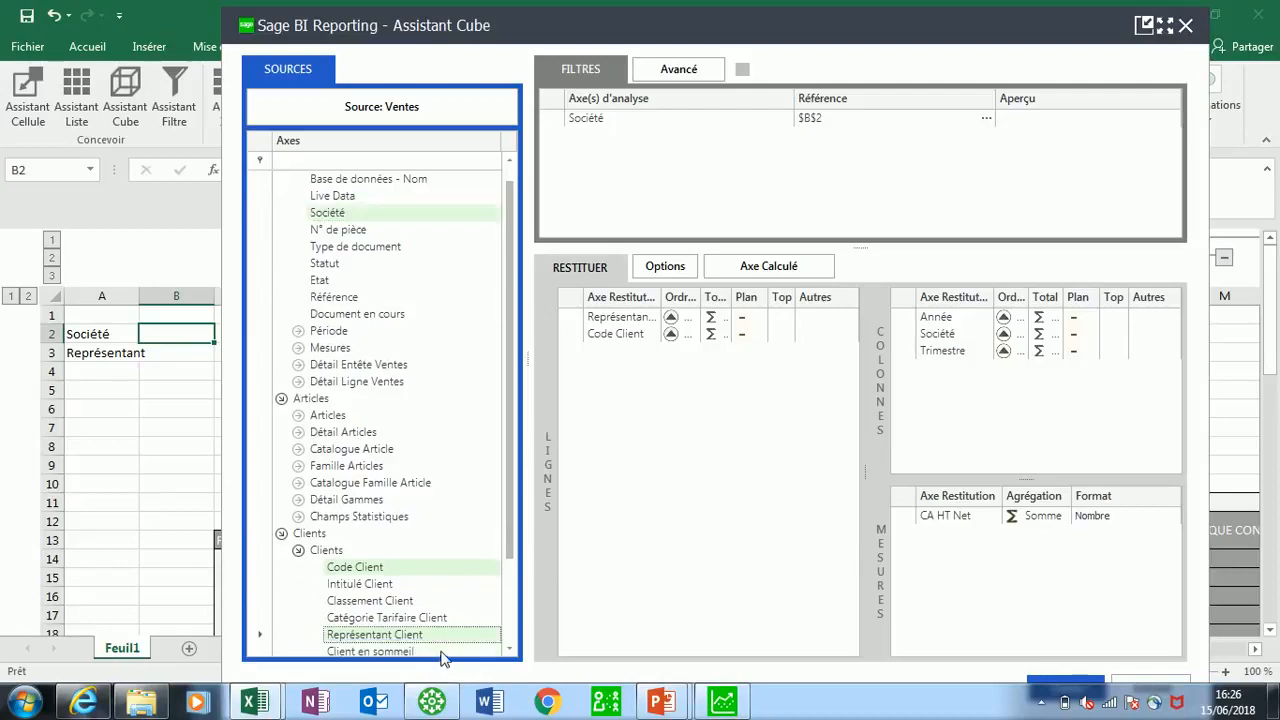
left_click_drag(628, 150, 629, 156)
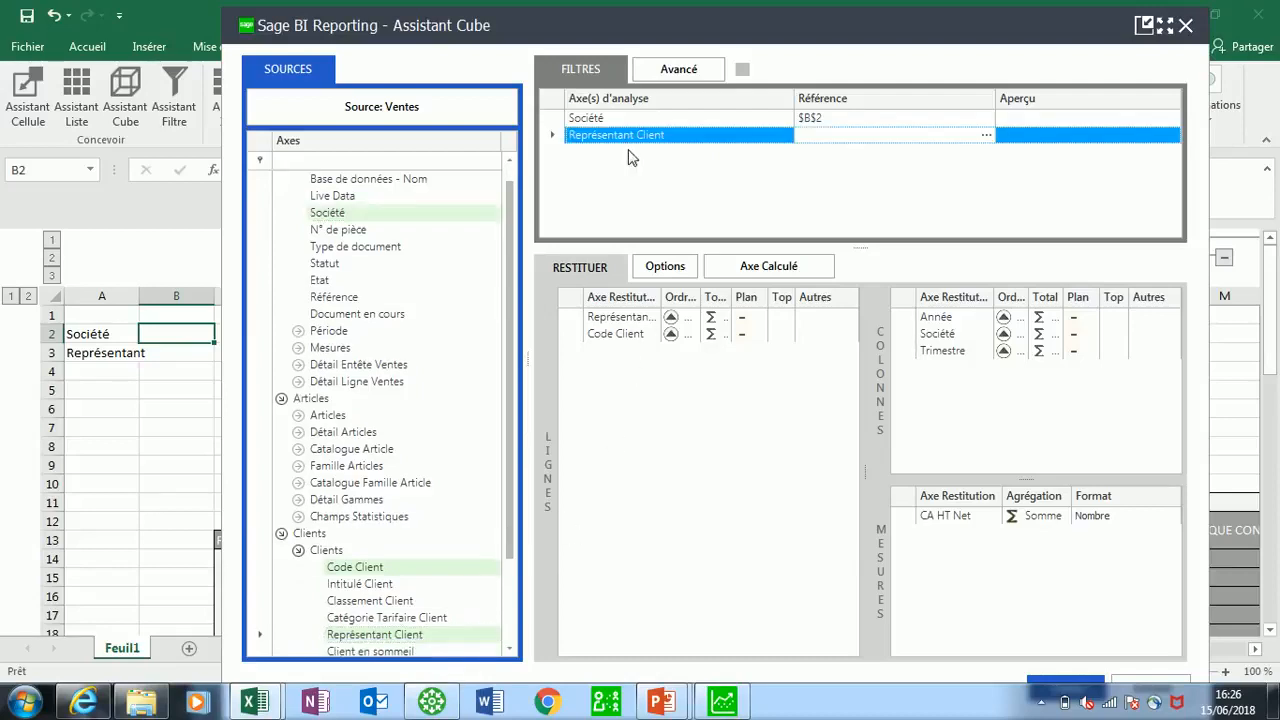
left_click(181, 364)
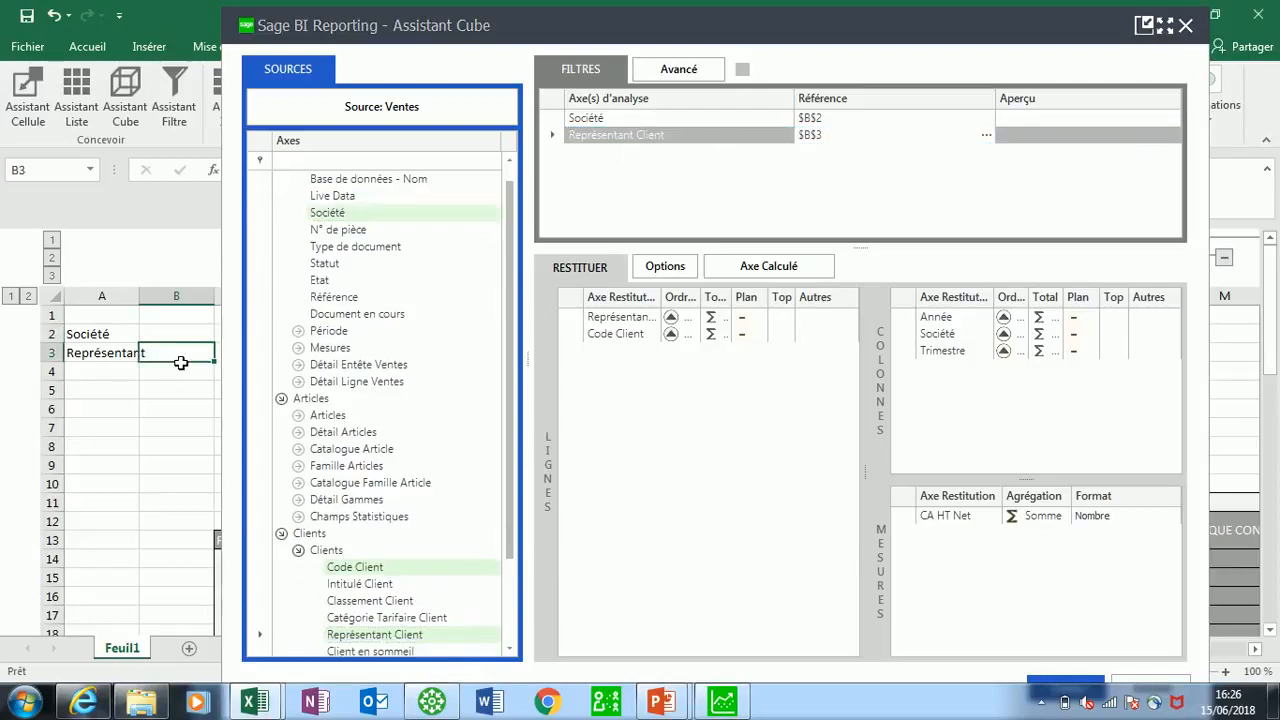
left_click(1065, 686)
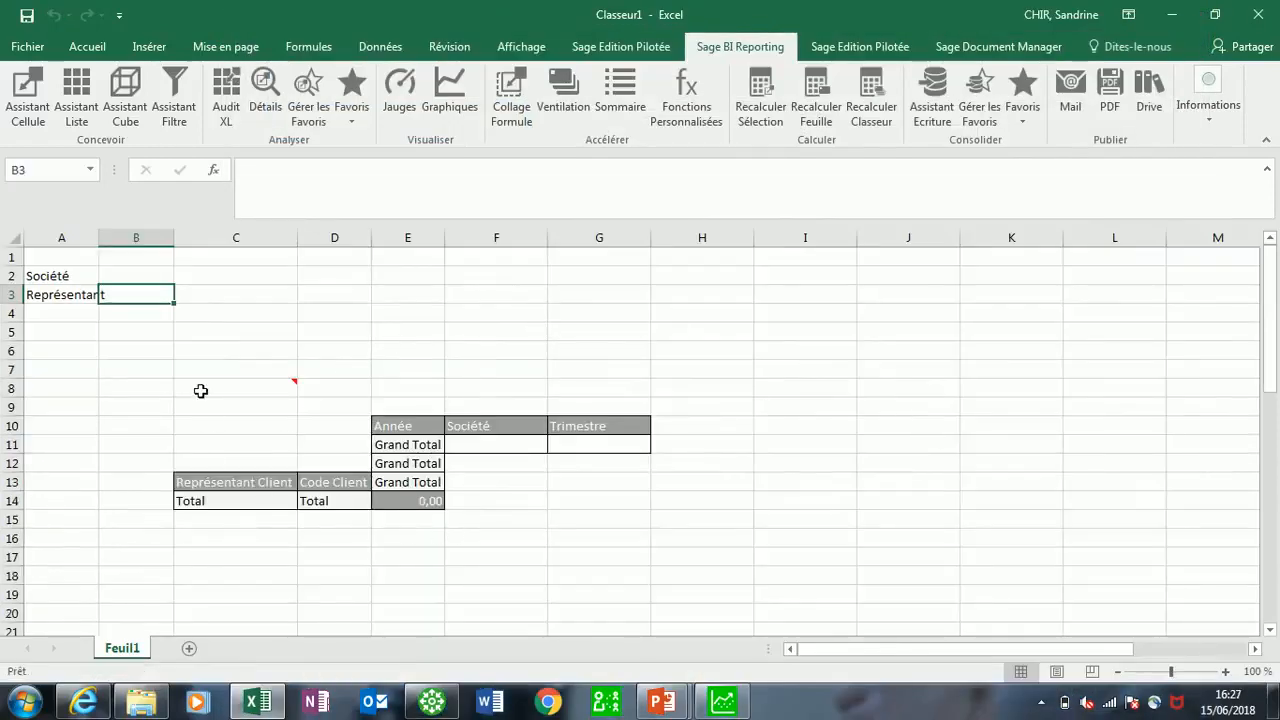
- Set the company filter in cell B2 to Bijou SA from its filter list
left_click(127, 279)
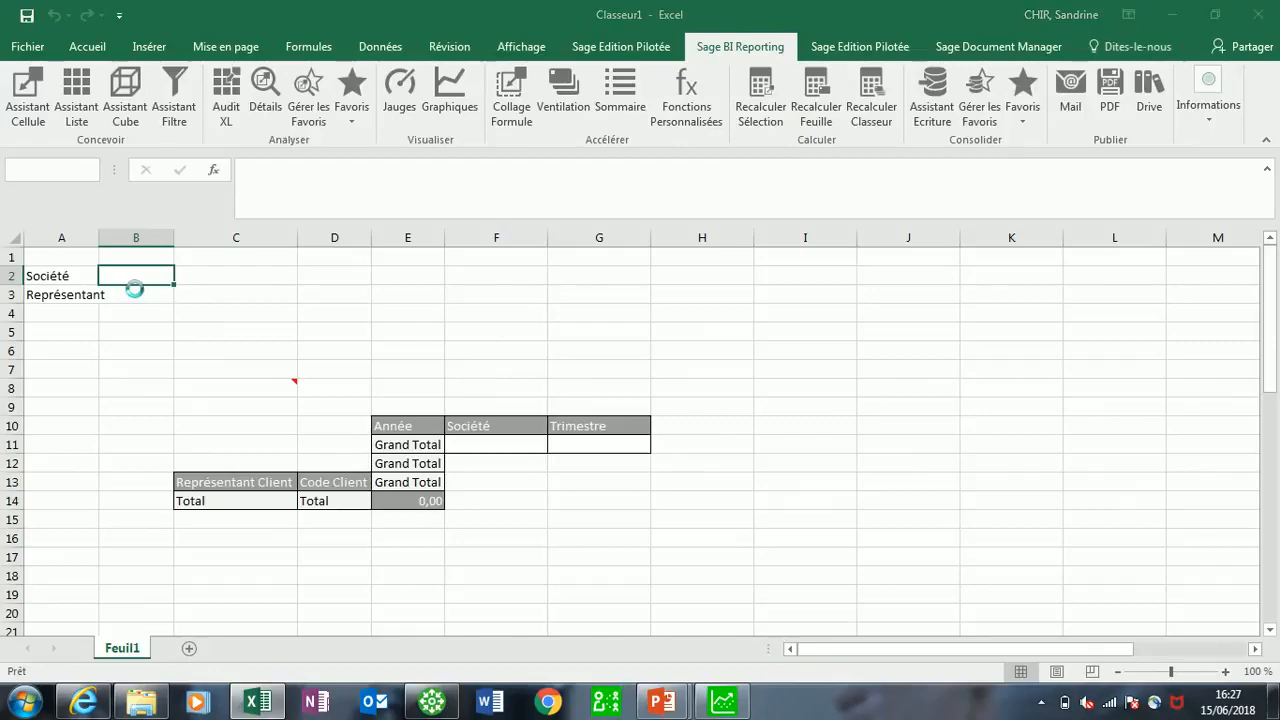
left_click(338, 166)
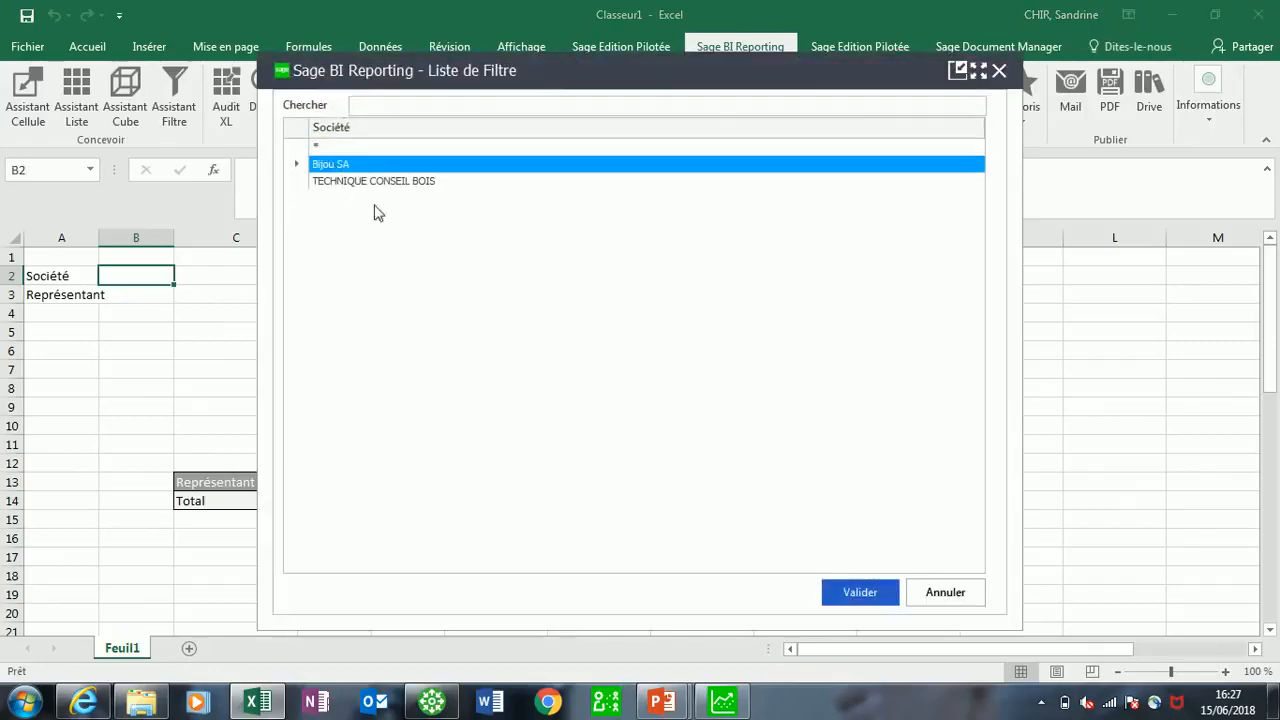
left_click(860, 592)
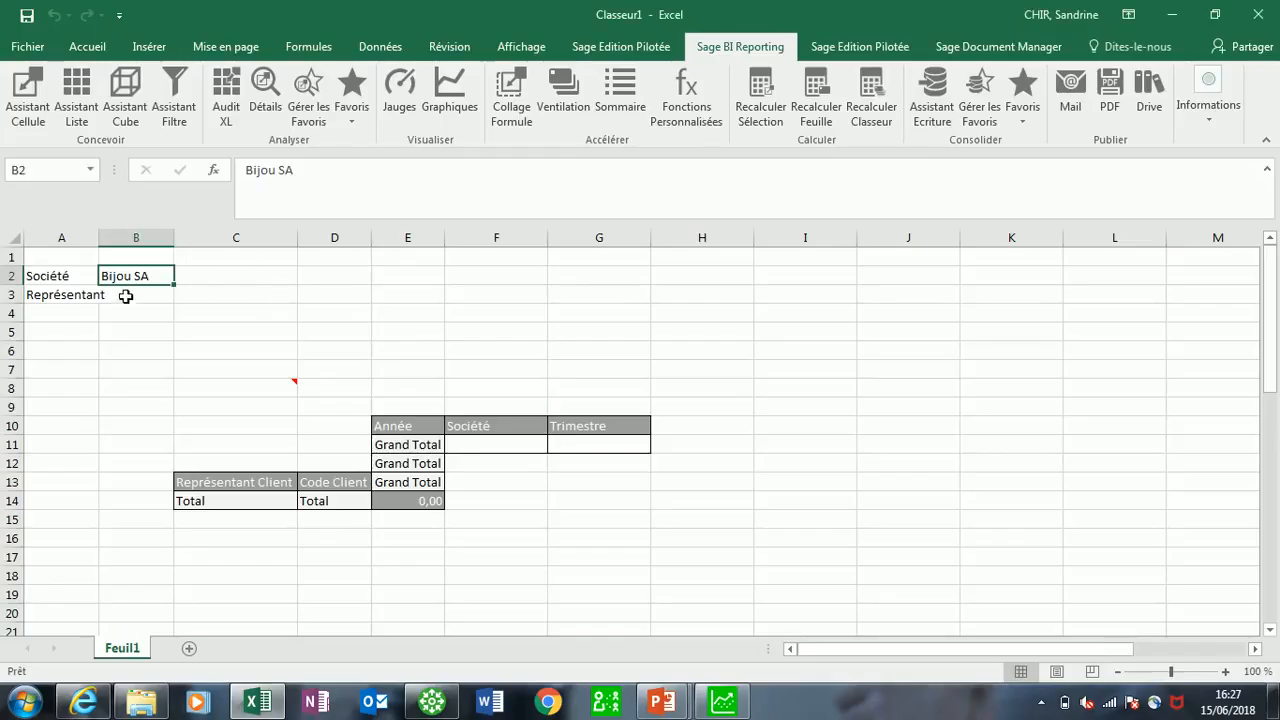
- Set the filter in cell B3 to the 1st, 7th, 10th, 12th and 14th representatives listed below the asterisk
left_click(134, 301)
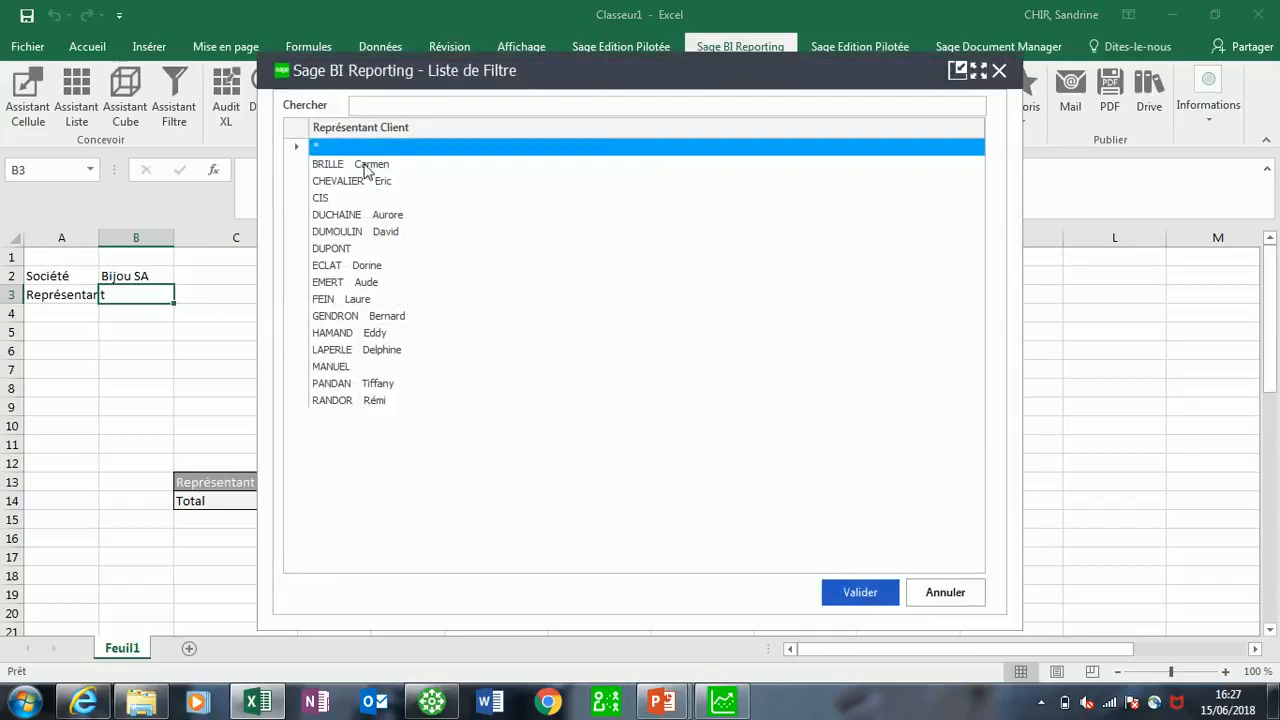
left_click(366, 166)
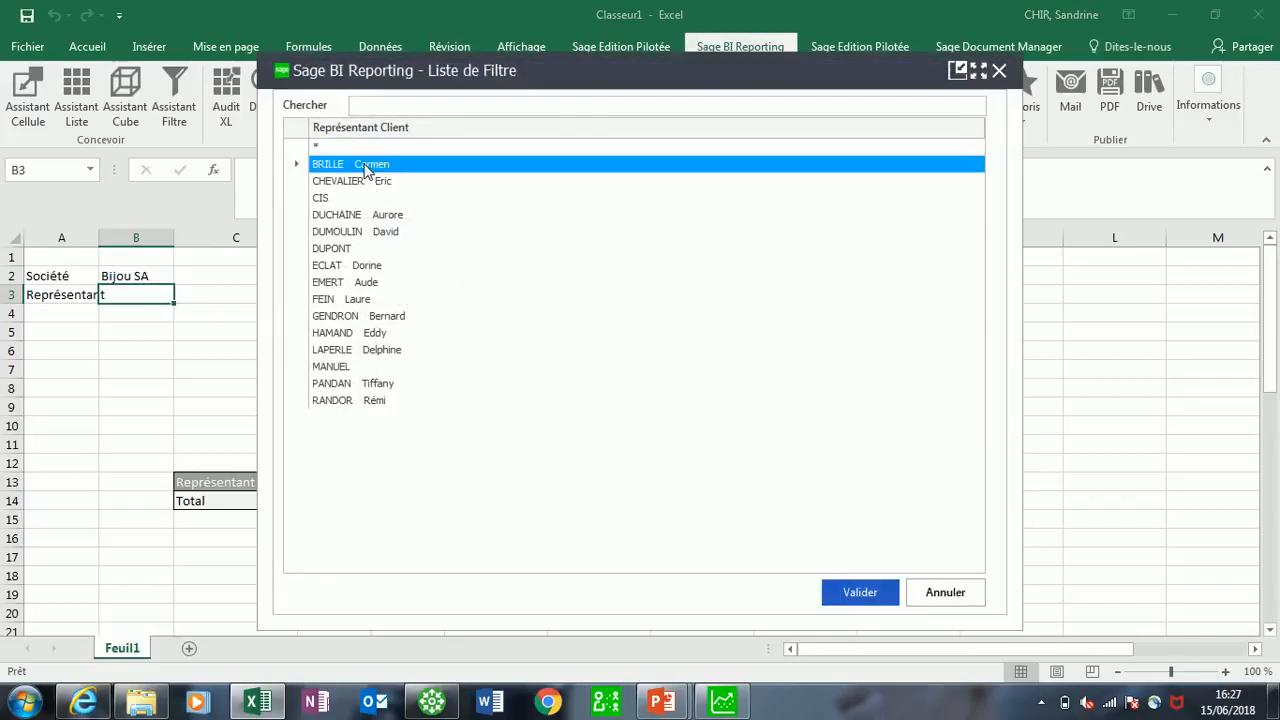
left_click(363, 266, "ctrl")
left_click(385, 316, "ctrl")
left_click(374, 351, "ctrl")
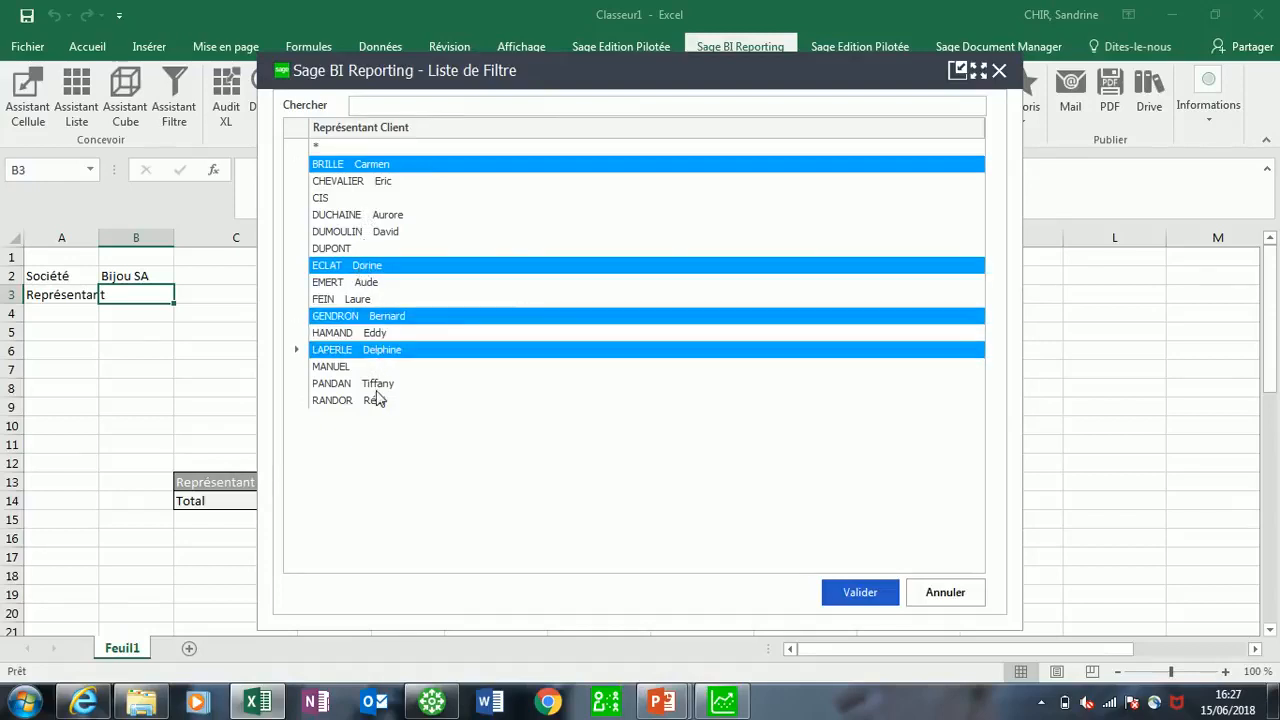
left_click(378, 385, "ctrl")
left_click(847, 583)
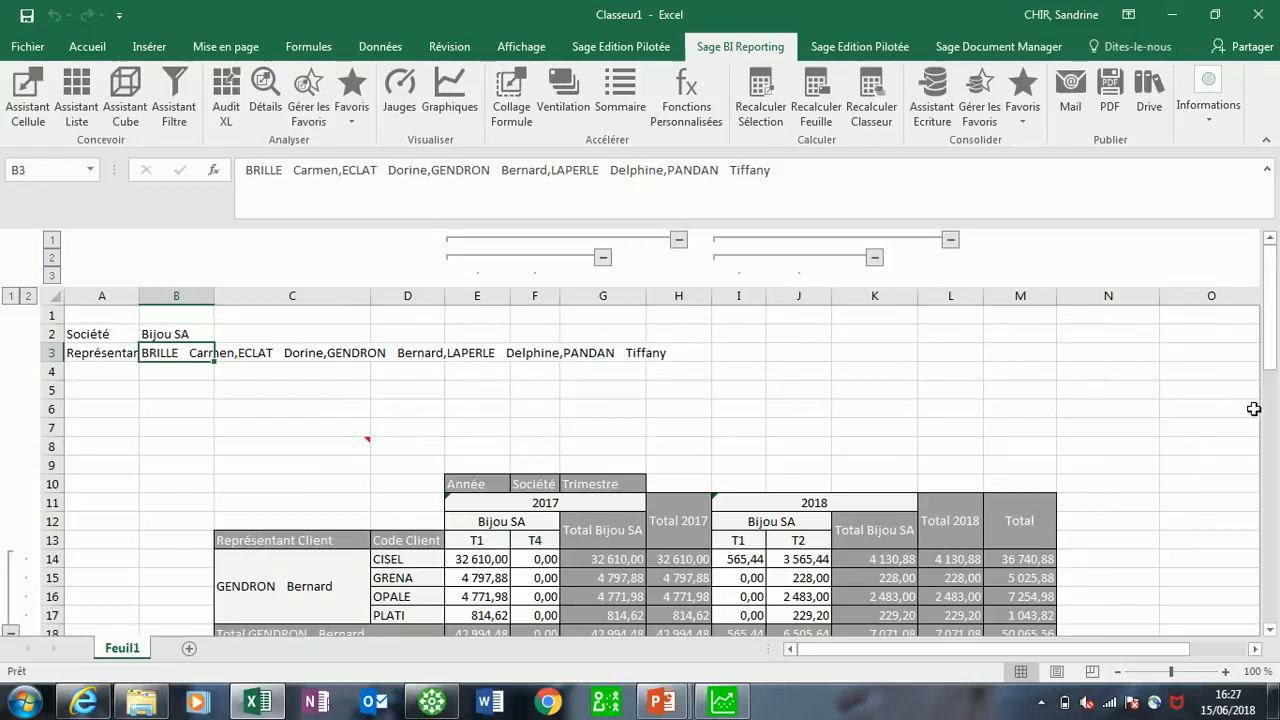
- Split the report into one sheet per selected representative with Ventilation and check each generated sheet
mouse_move(1271, 336)
left_mouse_down()
mouse_move(1276, 450)
mouse_move(1277, 335)
left_mouse_up()
left_click(563, 89)
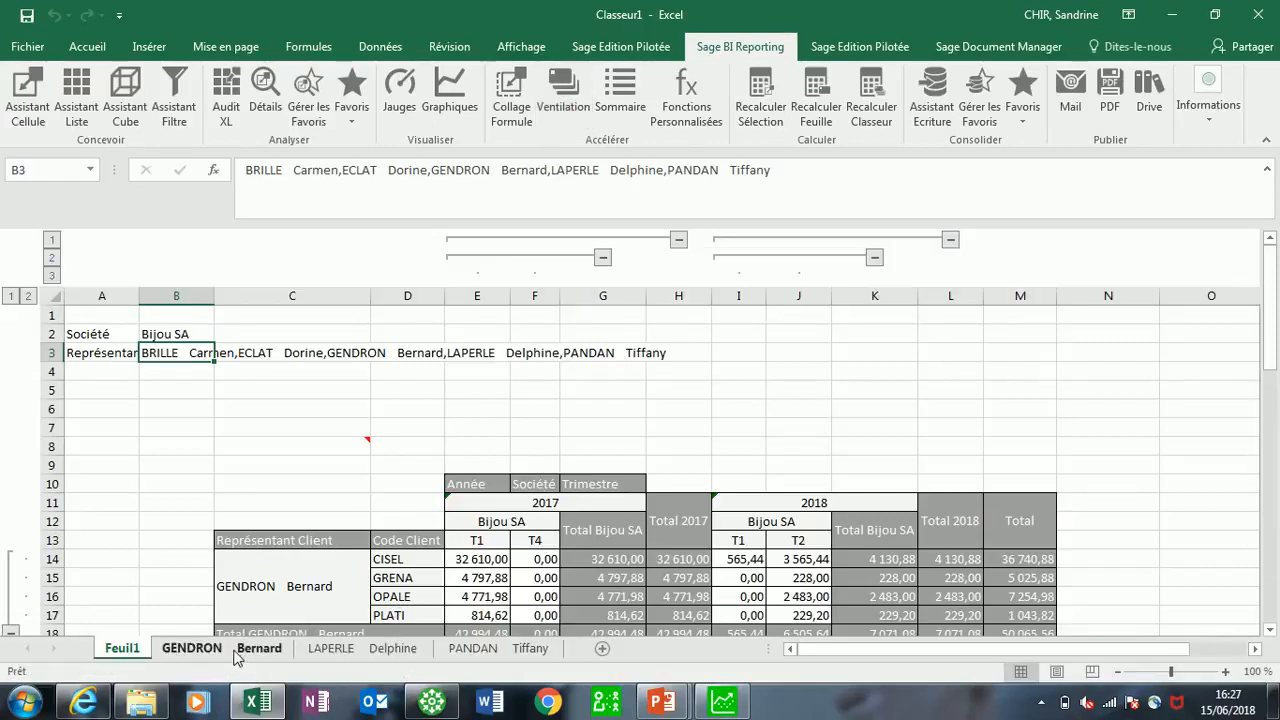
left_click(238, 657)
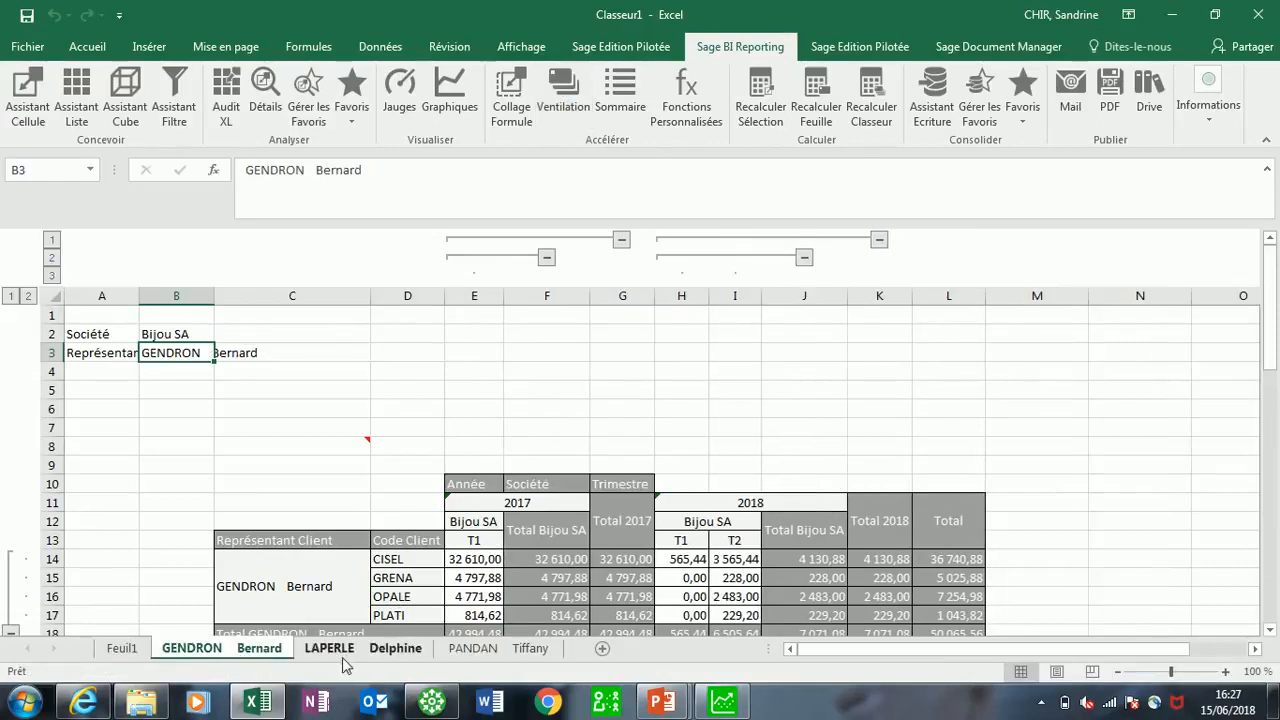
left_click_drag(1270, 350, 1272, 392)
left_click(390, 652)
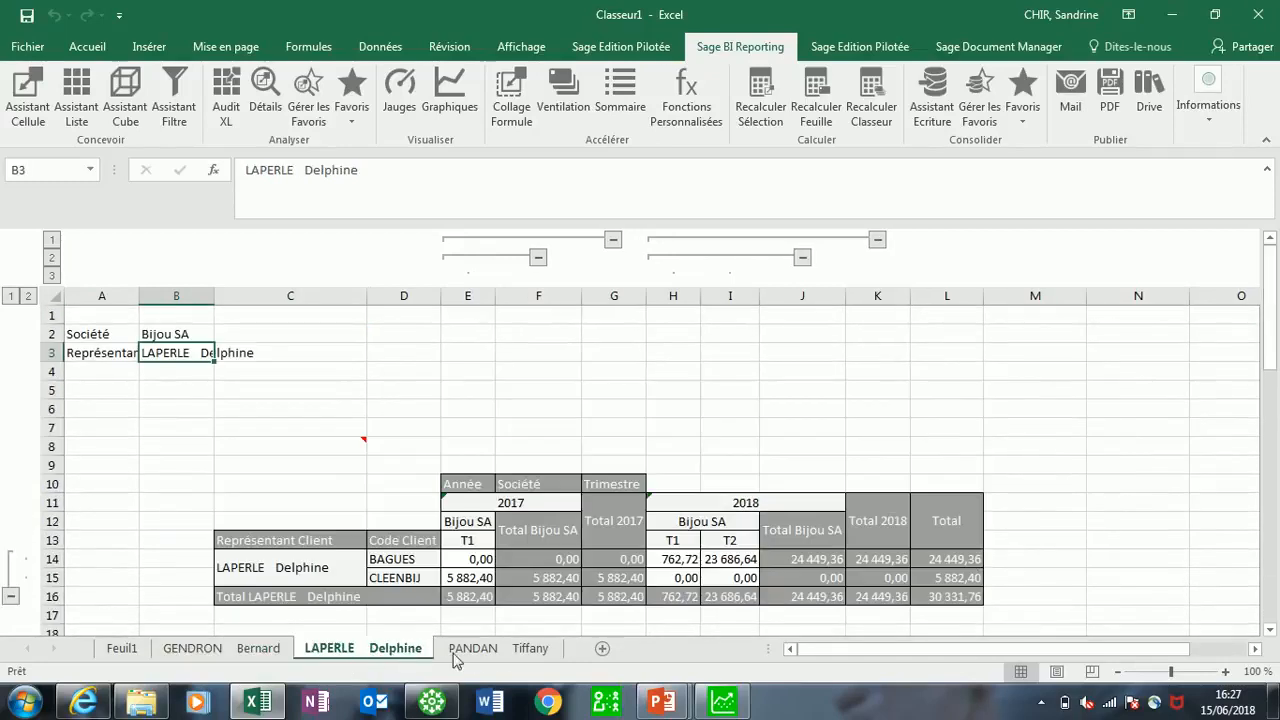
left_click(481, 652)
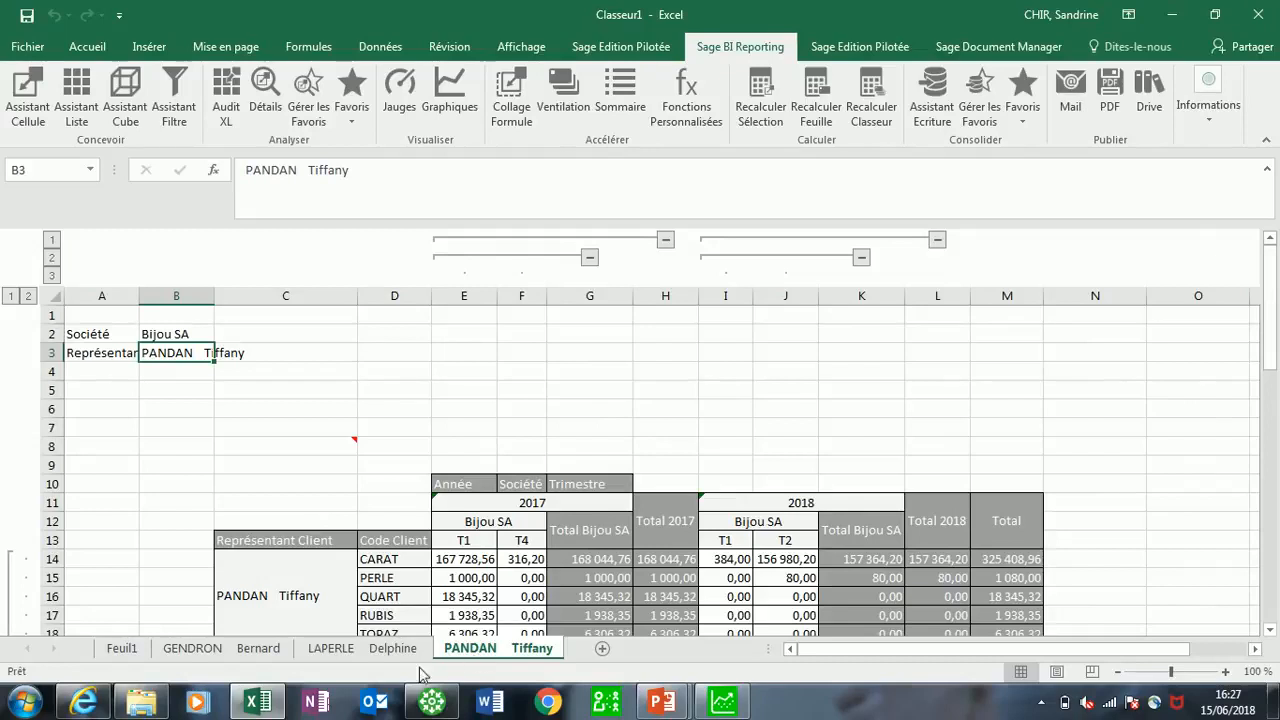
- Set up a Détails analysis of cell J14 on Feuil1 with Référence Article as its row axis
left_click(124, 650)
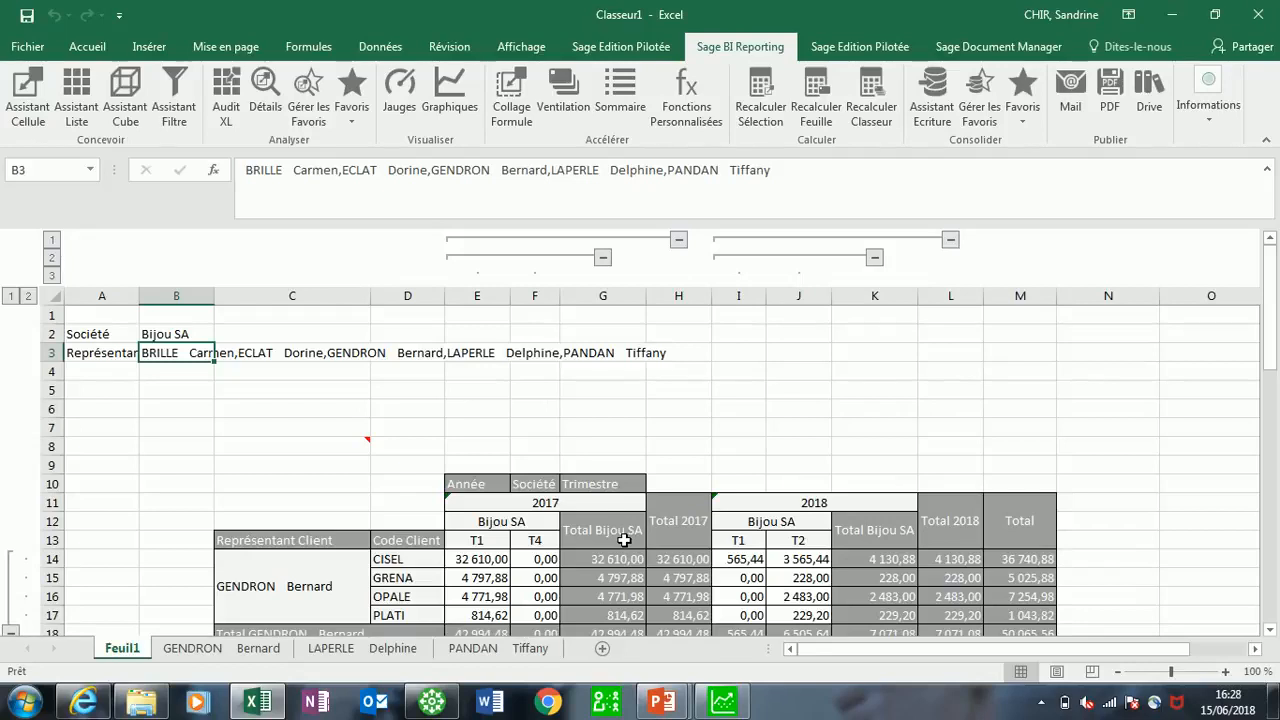
left_click(816, 566)
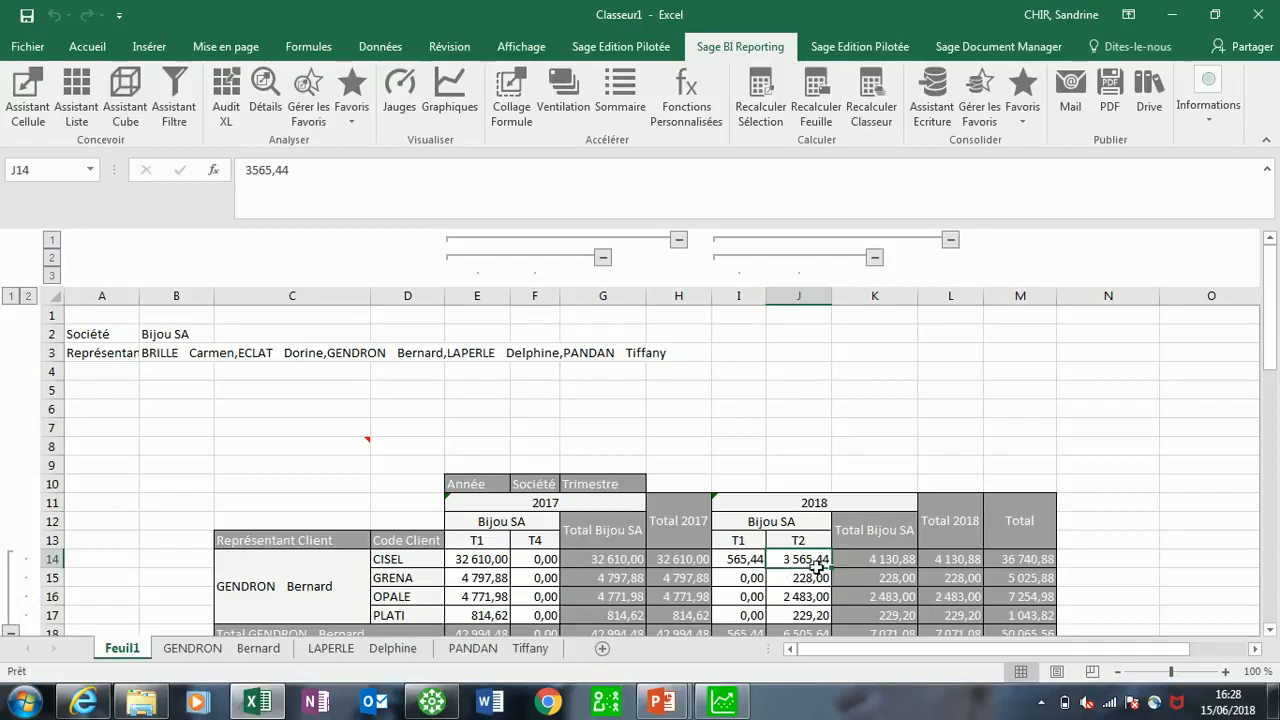
left_click(266, 96)
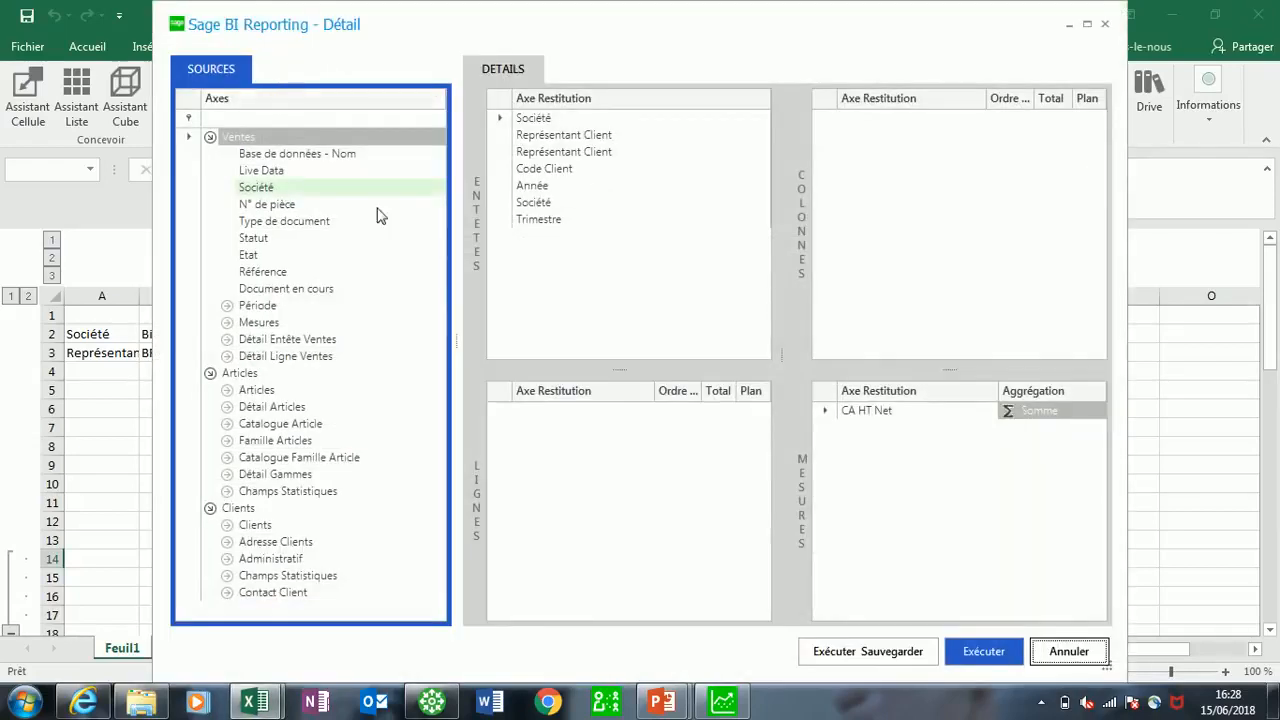
left_click(256, 392)
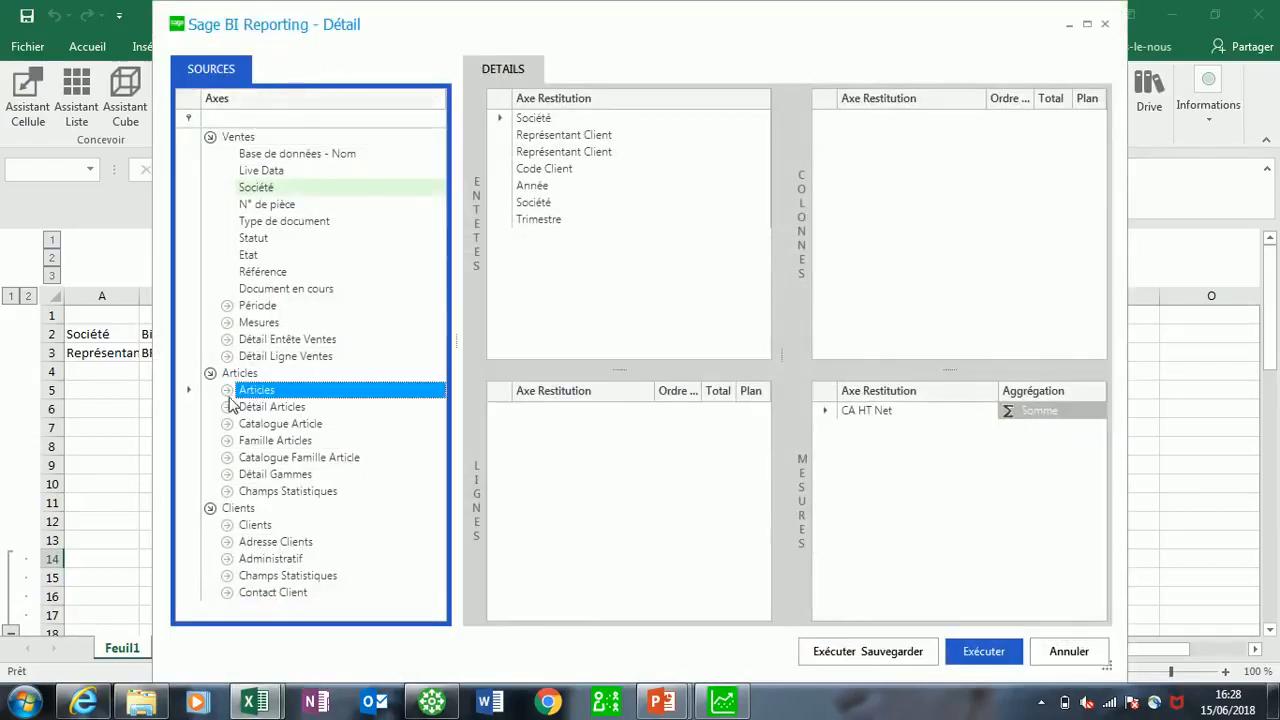
left_click(227, 391)
left_click_drag(293, 408, 545, 435)
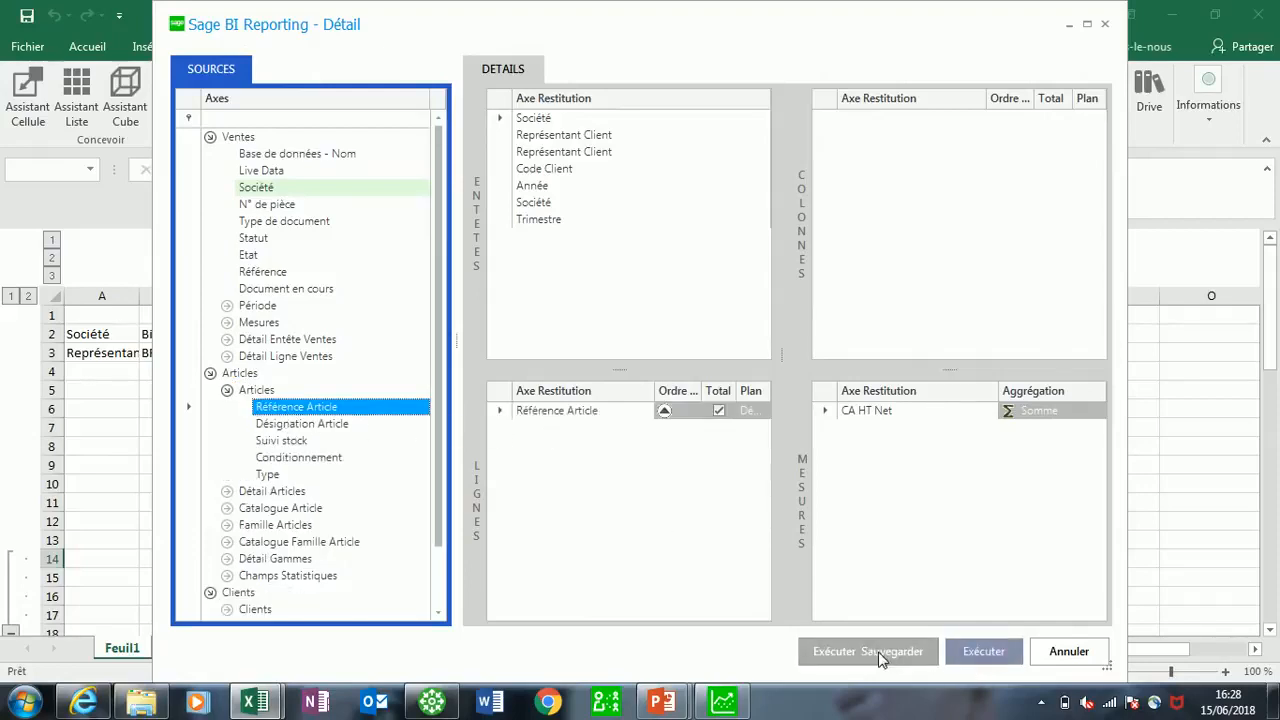
- Execute and save the detail analysis under the designation Détail Article, then close its result
left_click(840, 660)
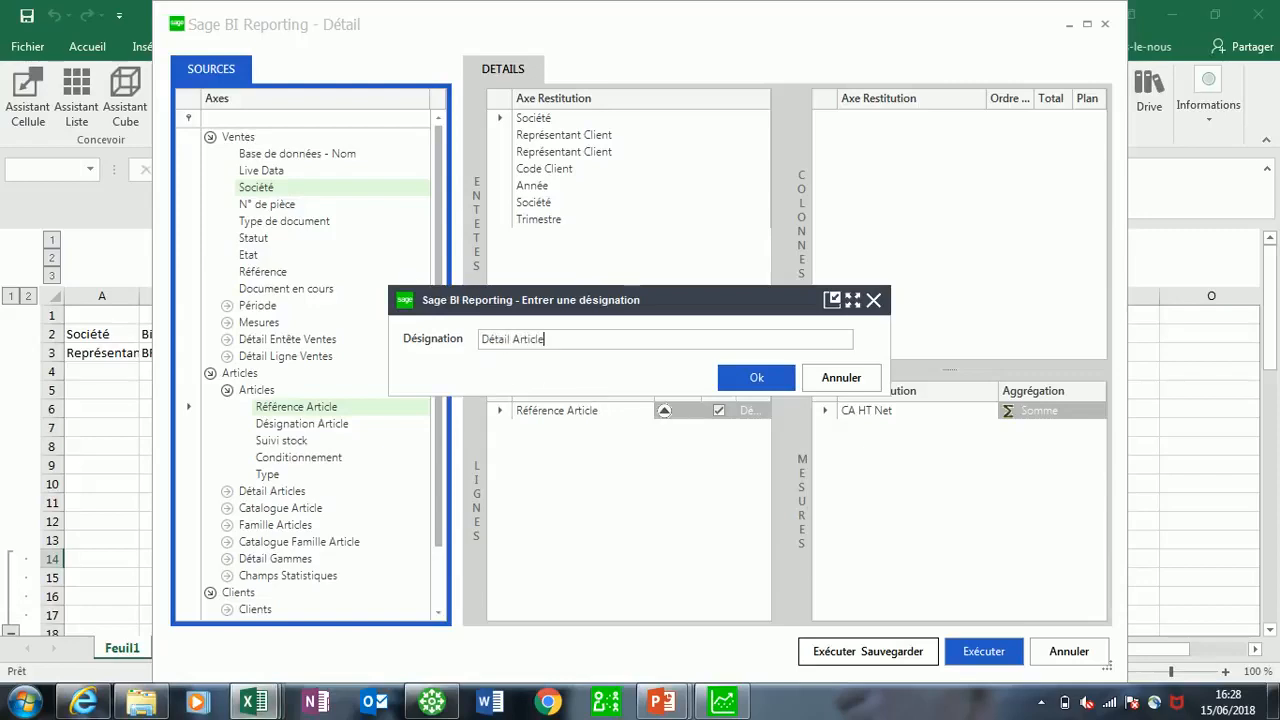
type("Détail Article")
left_click(750, 377)
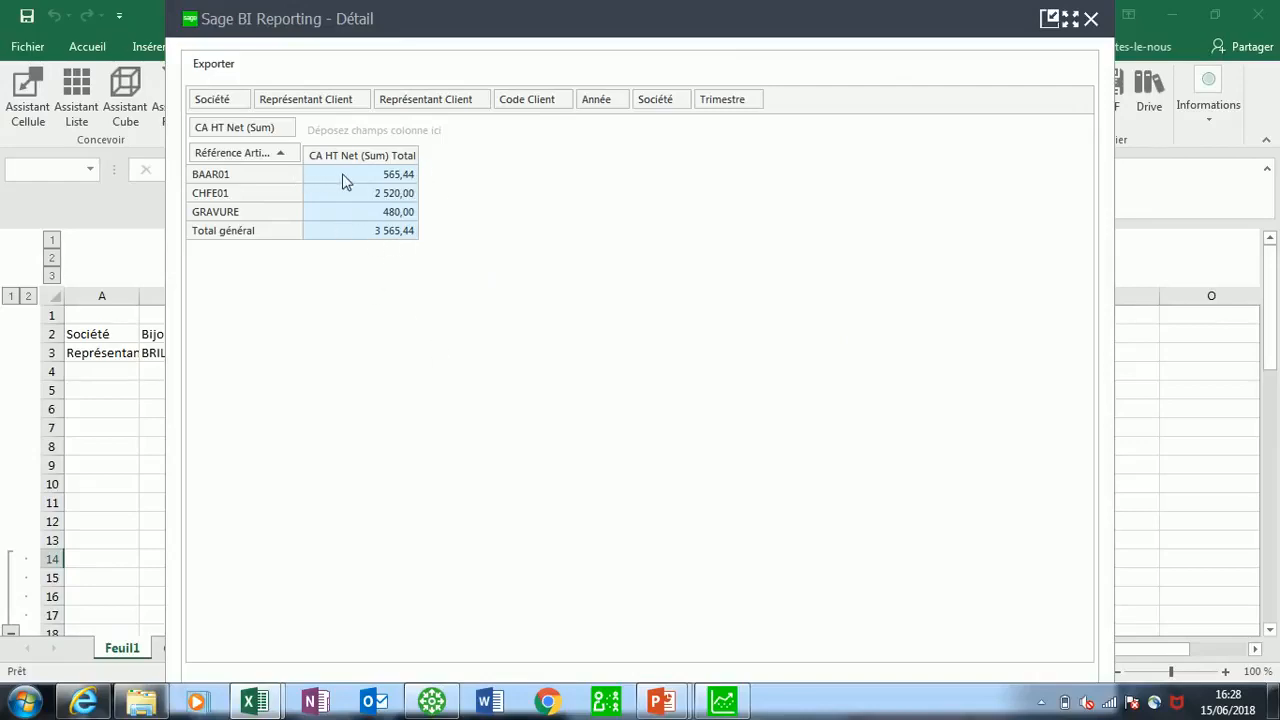
left_click(1092, 20)
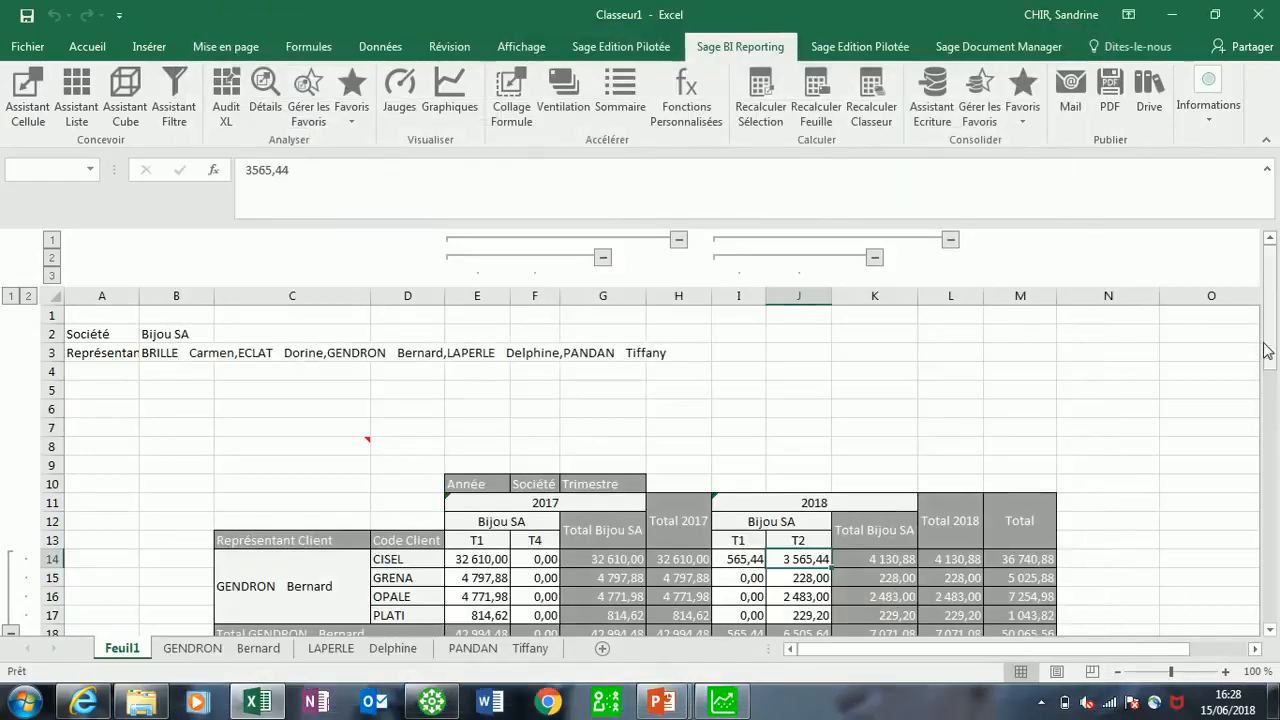
- Run the Détail Article favourite on cell J19 and pivot its result with Trimestre as the column field
left_click_drag(1274, 345, 1273, 357)
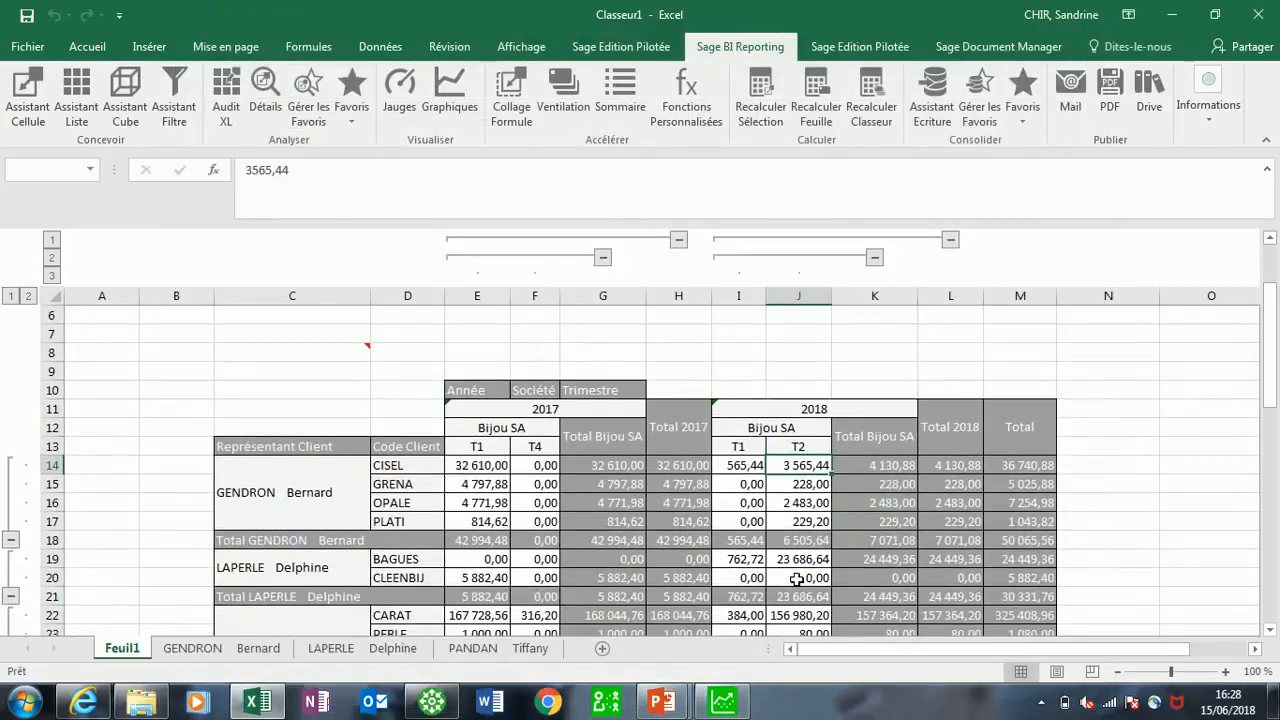
left_click(799, 564)
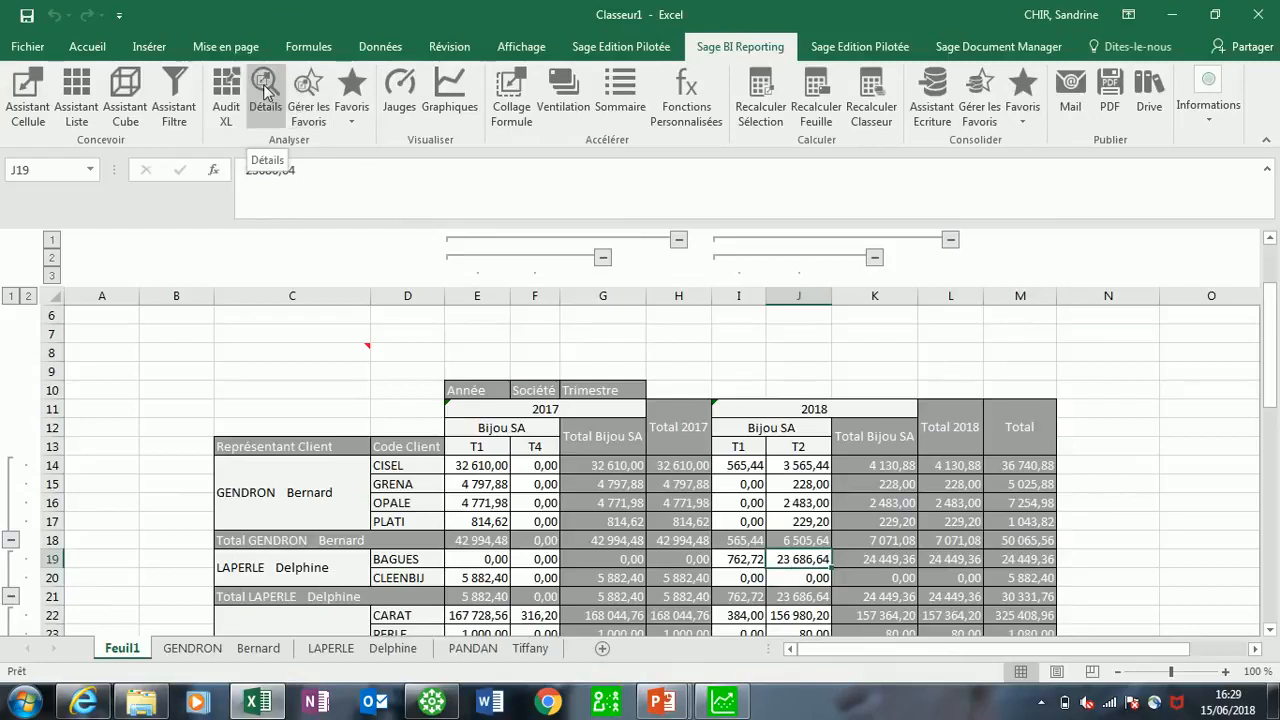
left_click(351, 115)
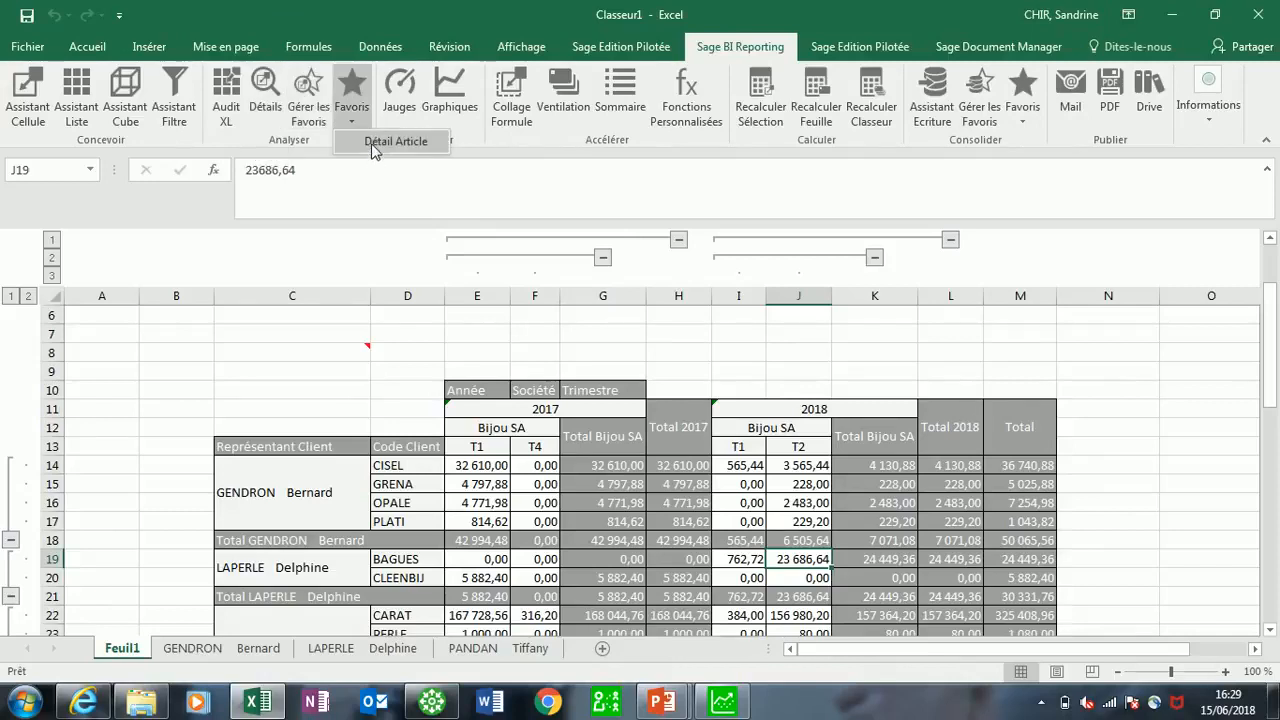
left_click(371, 143)
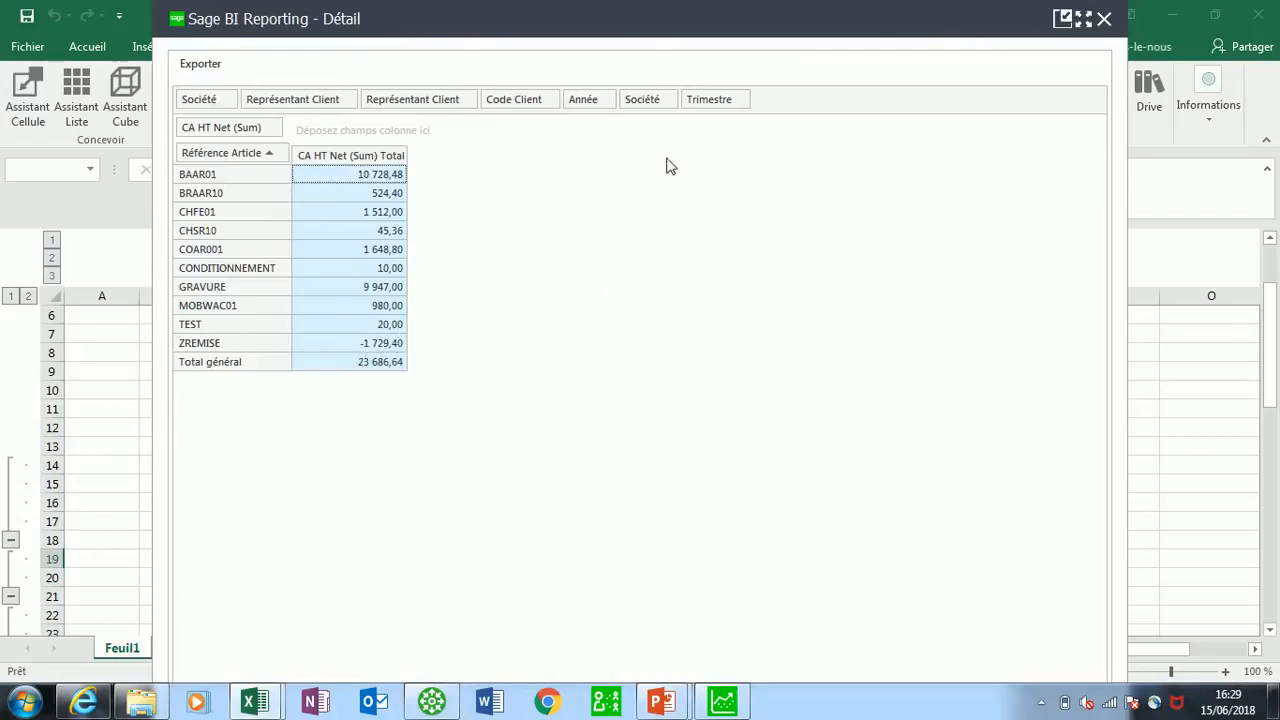
left_click_drag(725, 103, 330, 138)
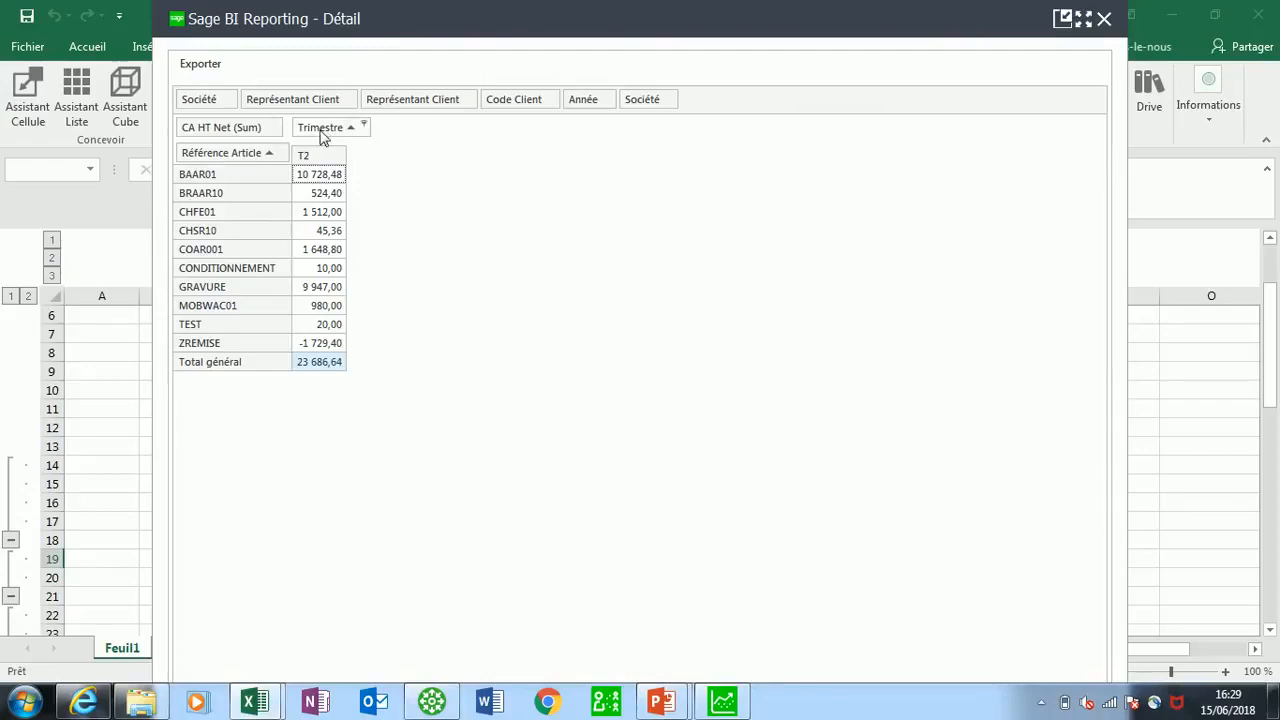
left_click(1104, 20)
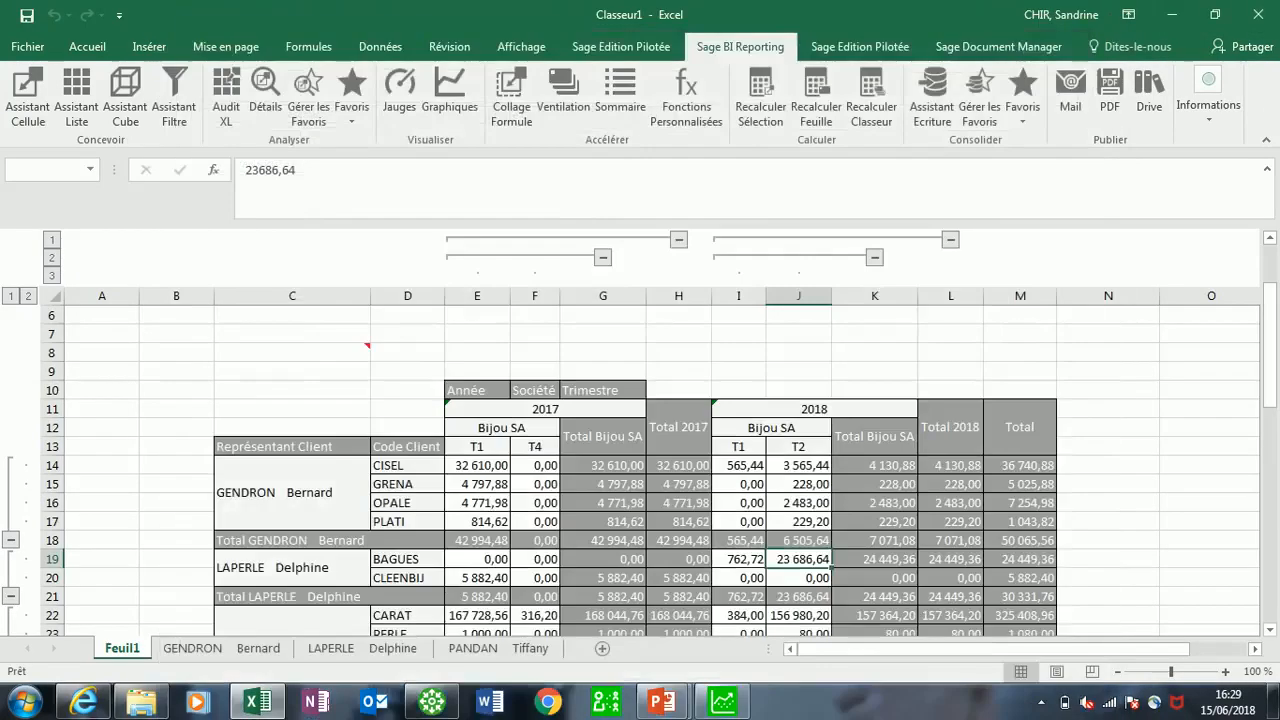